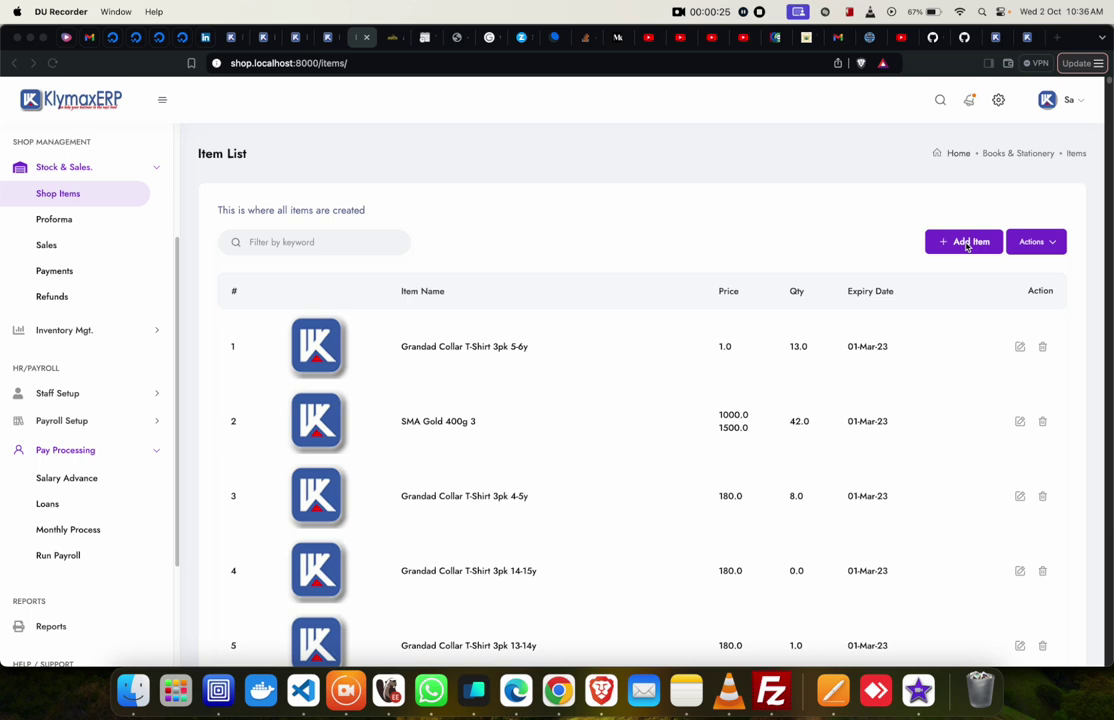
Start a blank new shop item from the item list and place the cursor in Item Name.
{"action": "left_click", "coordinate": [972, 216]}
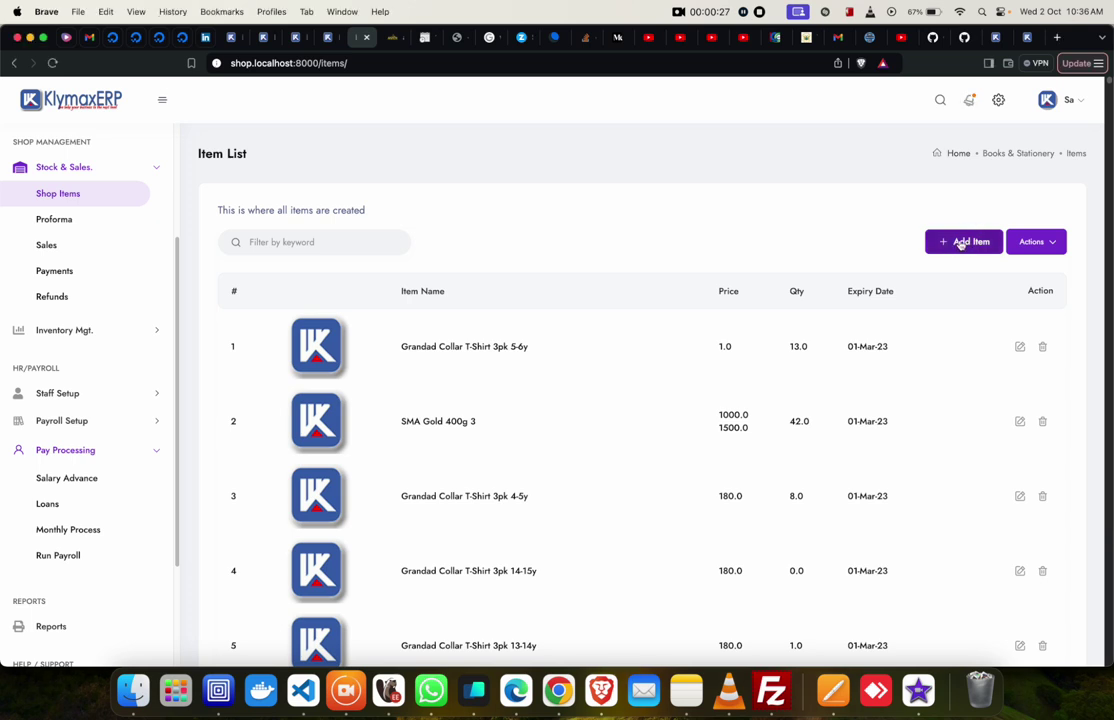
{"action": "left_click", "coordinate": [967, 244]}
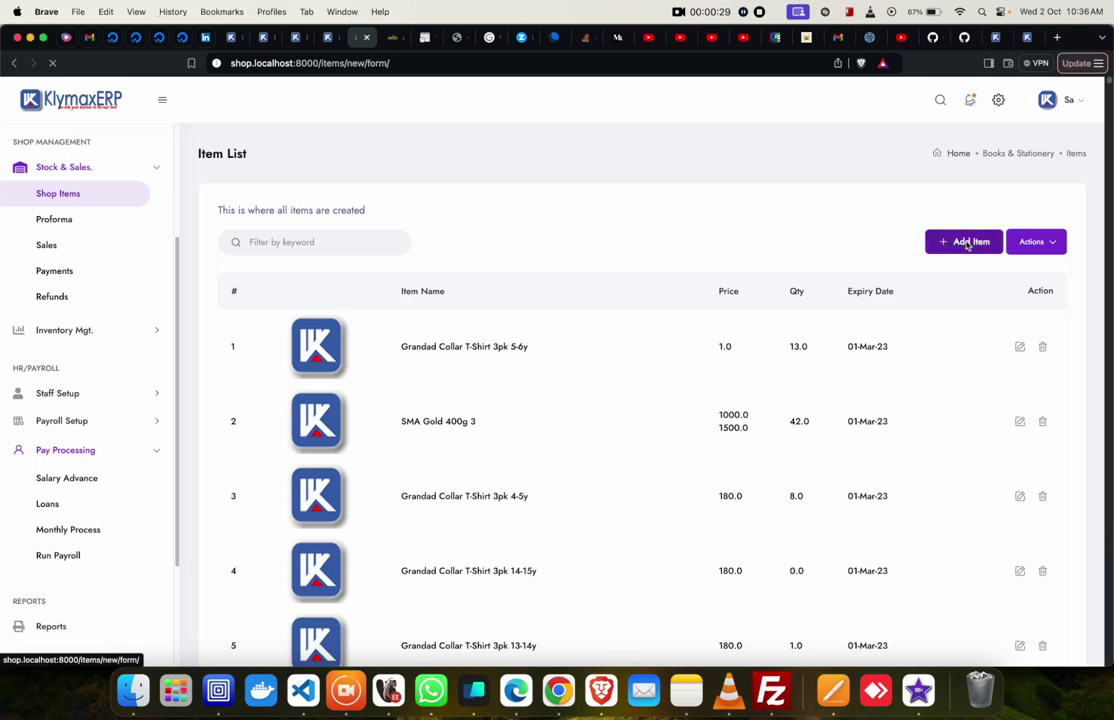
{"action": "scroll", "coordinate": [723, 330], "scroll_direction": "down", "scroll_amount": 1}
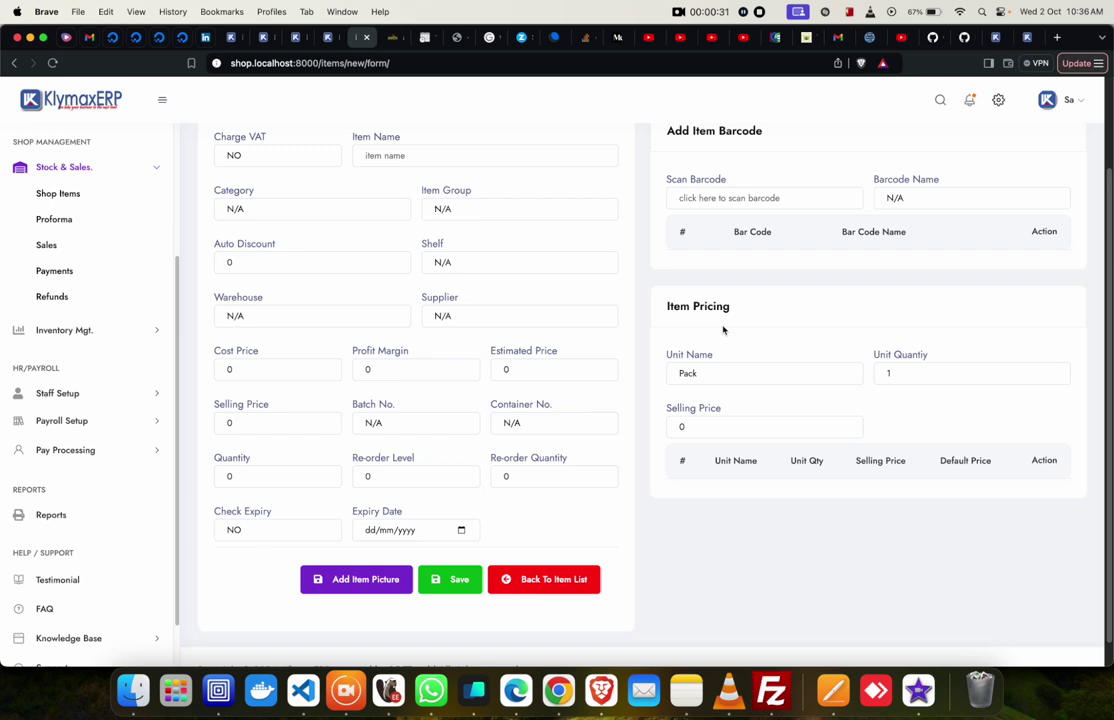
{"action": "scroll", "coordinate": [723, 330], "scroll_direction": "up", "scroll_amount": 2}
{"action": "scroll", "coordinate": [723, 330], "scroll_direction": "up", "scroll_amount": 1}
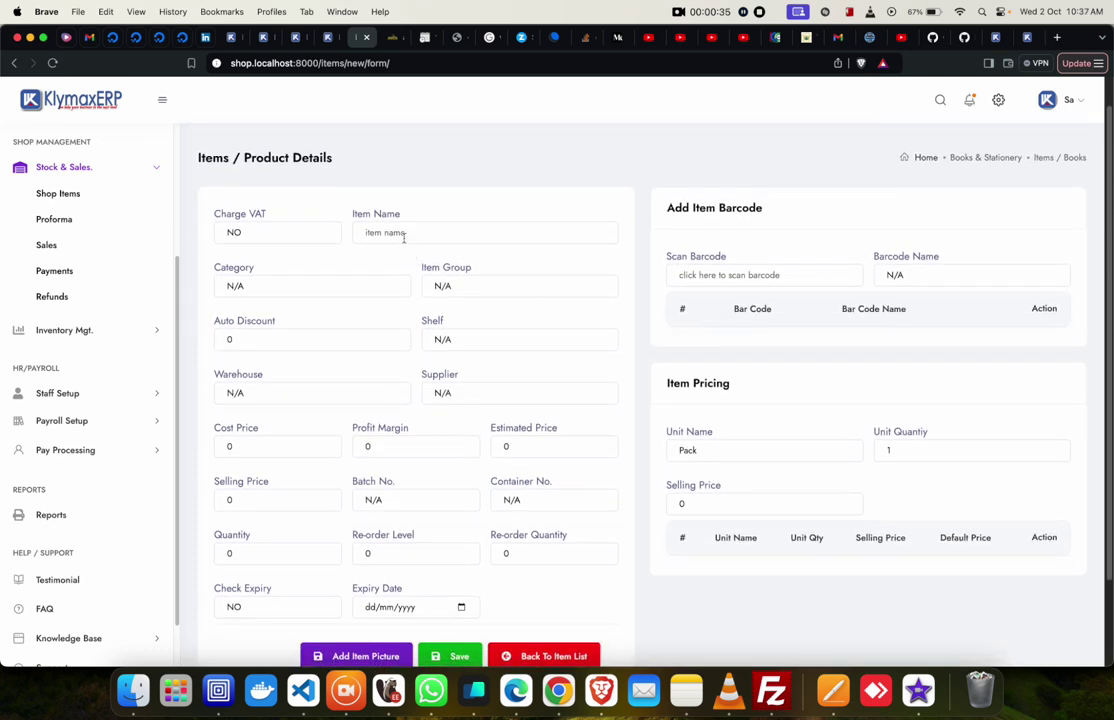
{"action": "left_click", "coordinate": [403, 229]}
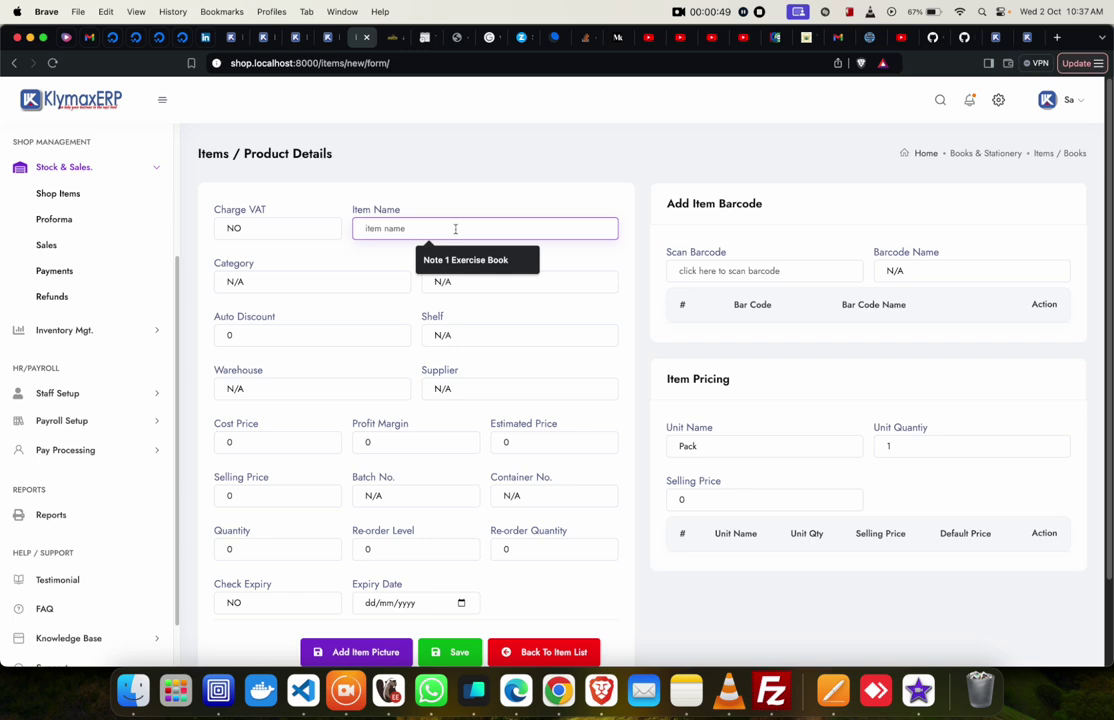
Name the item 'Ceramic Bowl' and set its category to Groceries.
{"action": "type", "text": "Cere"}
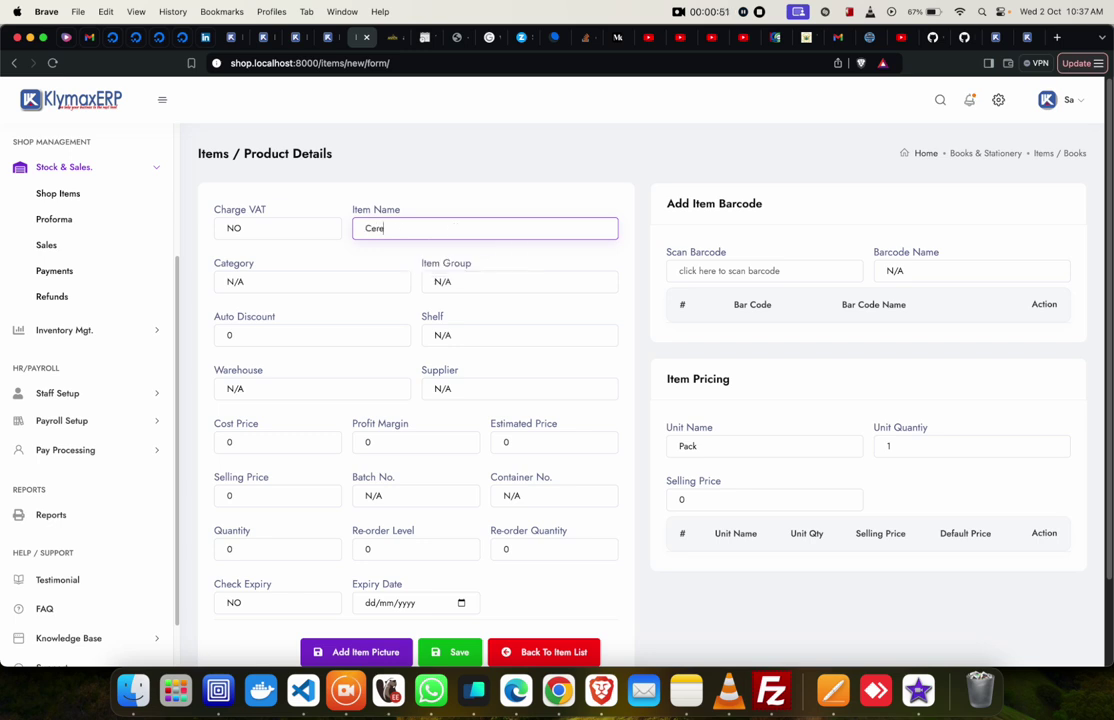
{"action": "key", "text": "BackSpace"}
{"action": "type", "text": "amic Bowl"}
{"action": "left_click", "coordinate": [273, 286]}
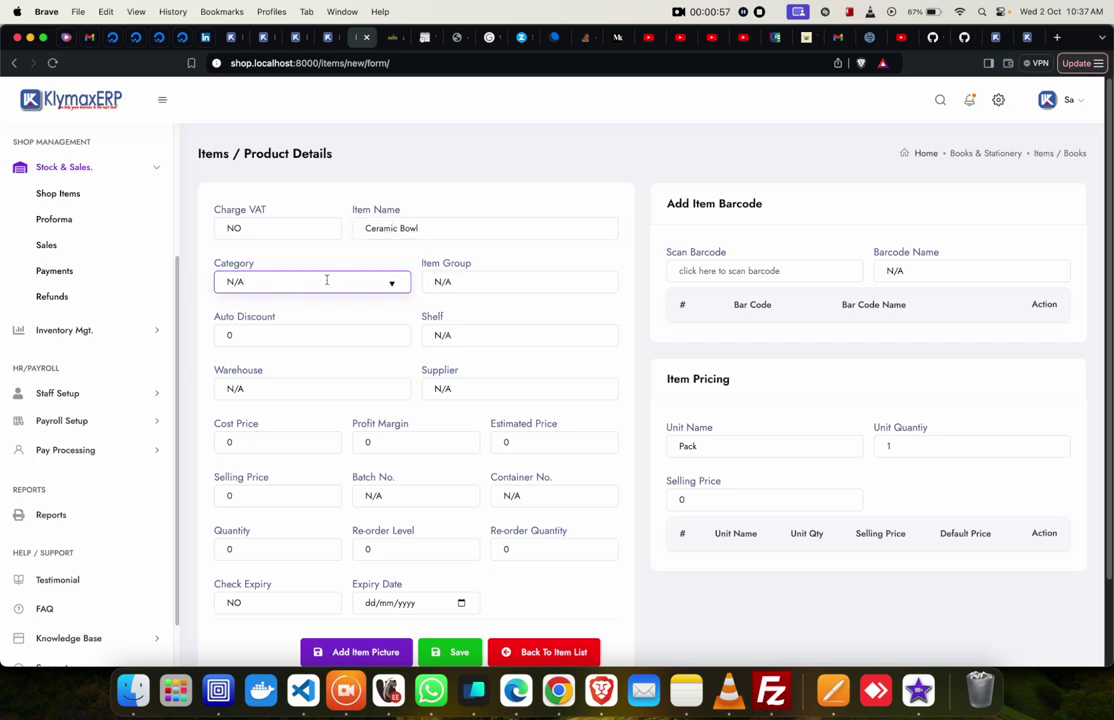
{"action": "key", "text": "super+a"}
{"action": "key", "text": "BackSpace"}
{"action": "left_click", "coordinate": [392, 285]}
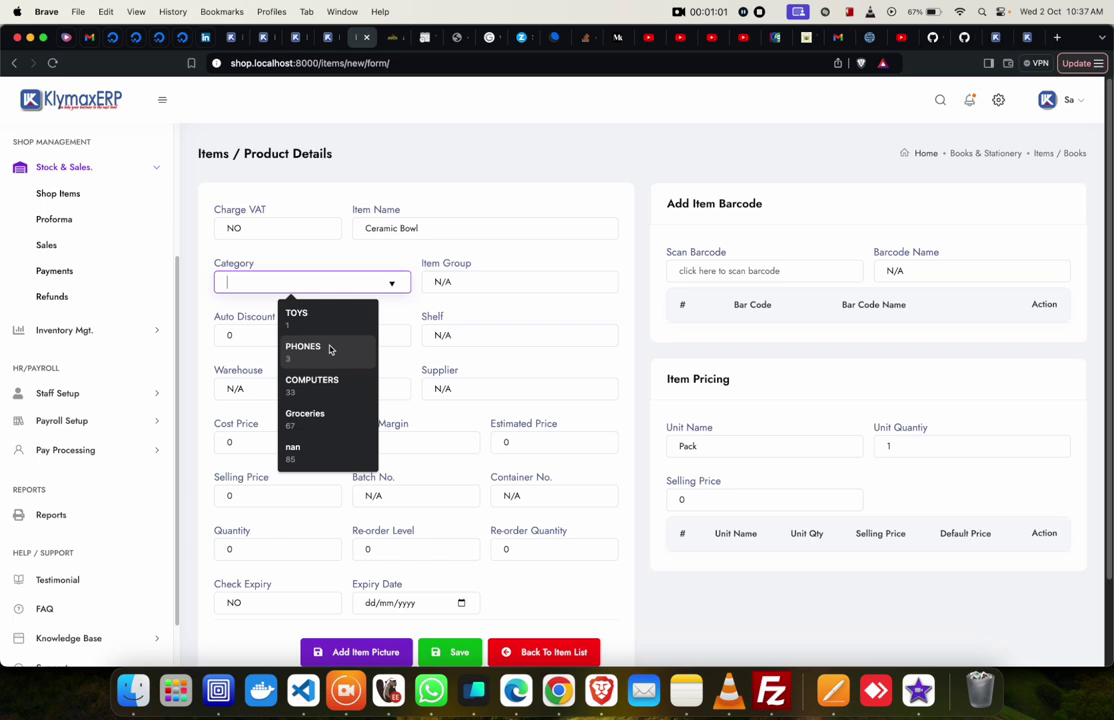
{"action": "left_click", "coordinate": [313, 424]}
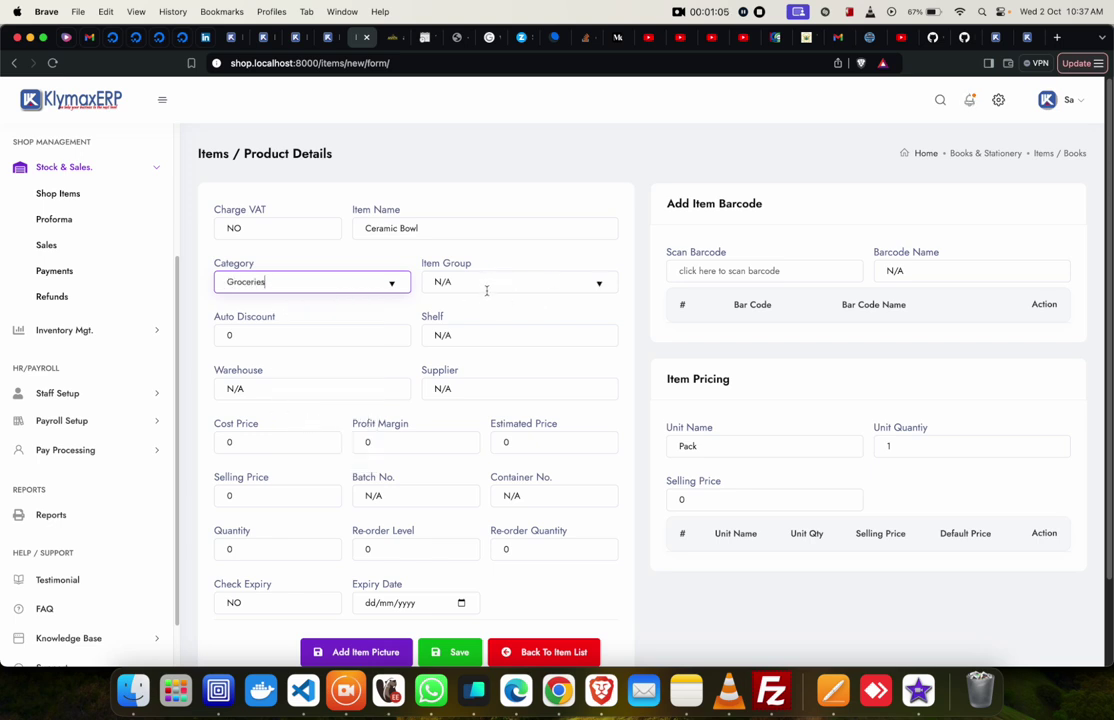
Enter 'nan' as the item group and select the automatic discount value.
{"action": "key", "text": "Tab"}
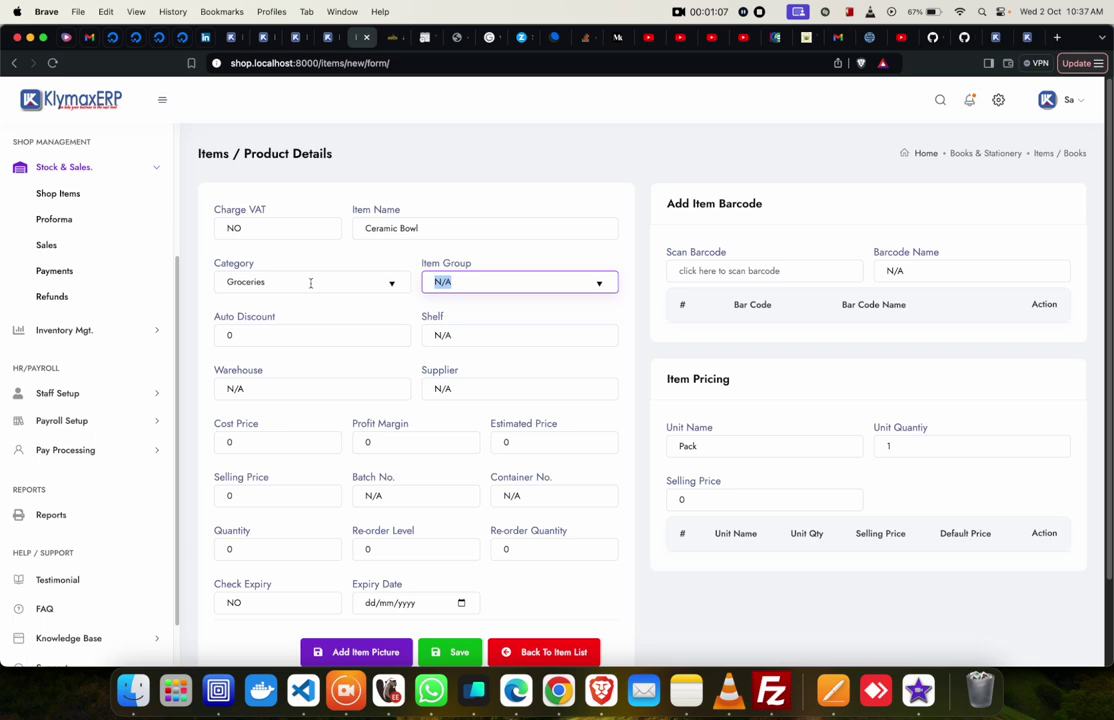
{"action": "type", "text": "nan"}
{"action": "left_click", "coordinate": [231, 335]}
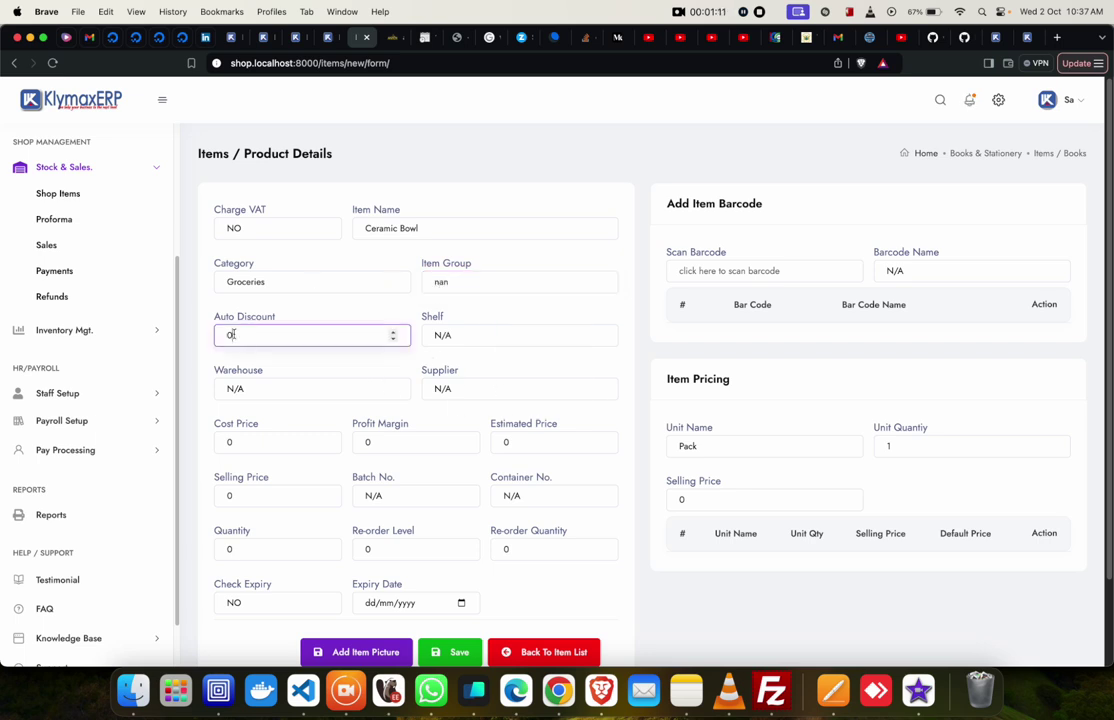
{"action": "double_click", "coordinate": [231, 335]}
Place the item on SHELF 1 in the MAIN SHOP warehouse.
{"action": "left_click", "coordinate": [475, 334]}
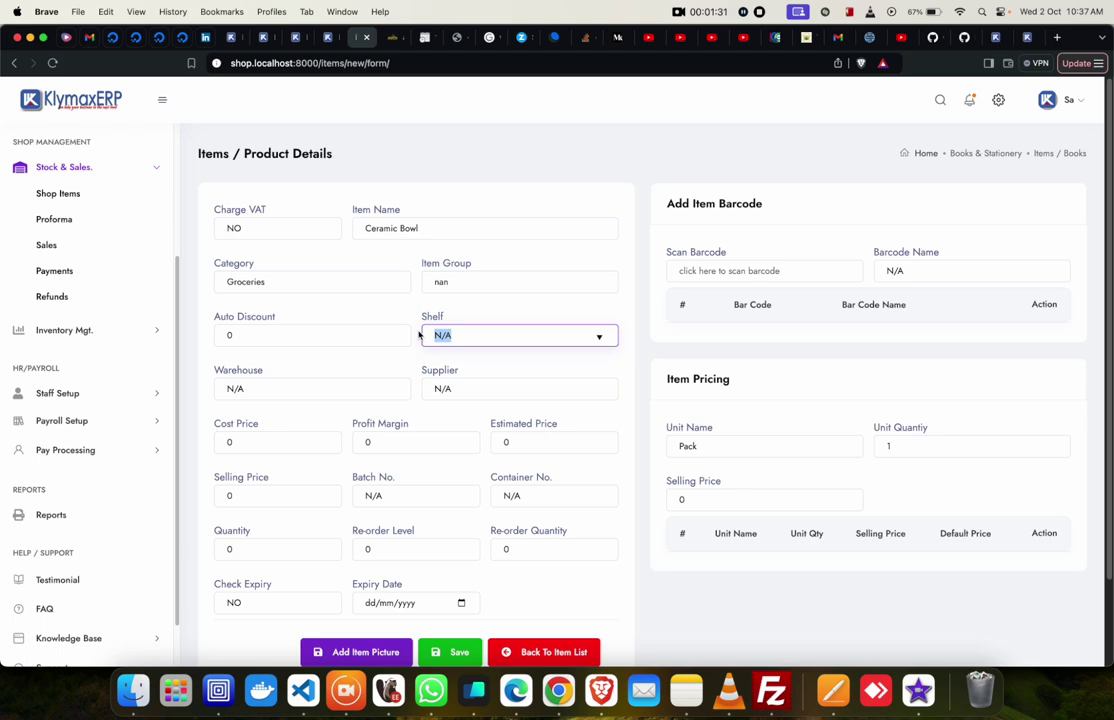
{"action": "key", "text": "BackSpace"}
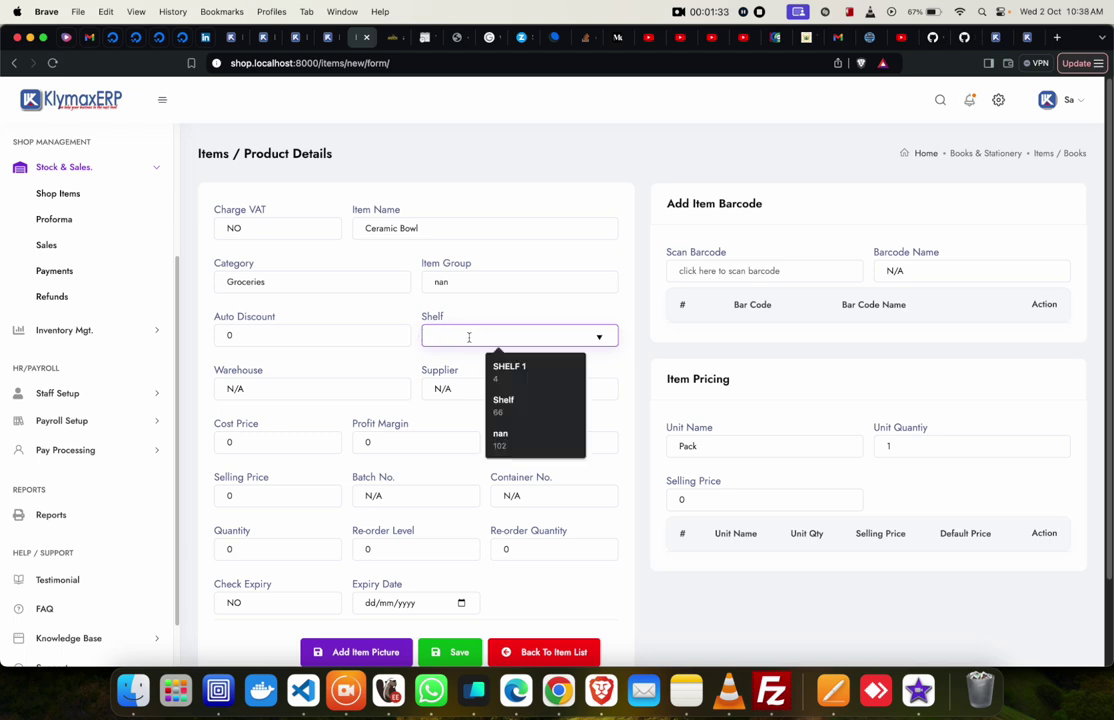
{"action": "left_click", "coordinate": [513, 378]}
{"action": "left_click", "coordinate": [272, 390]}
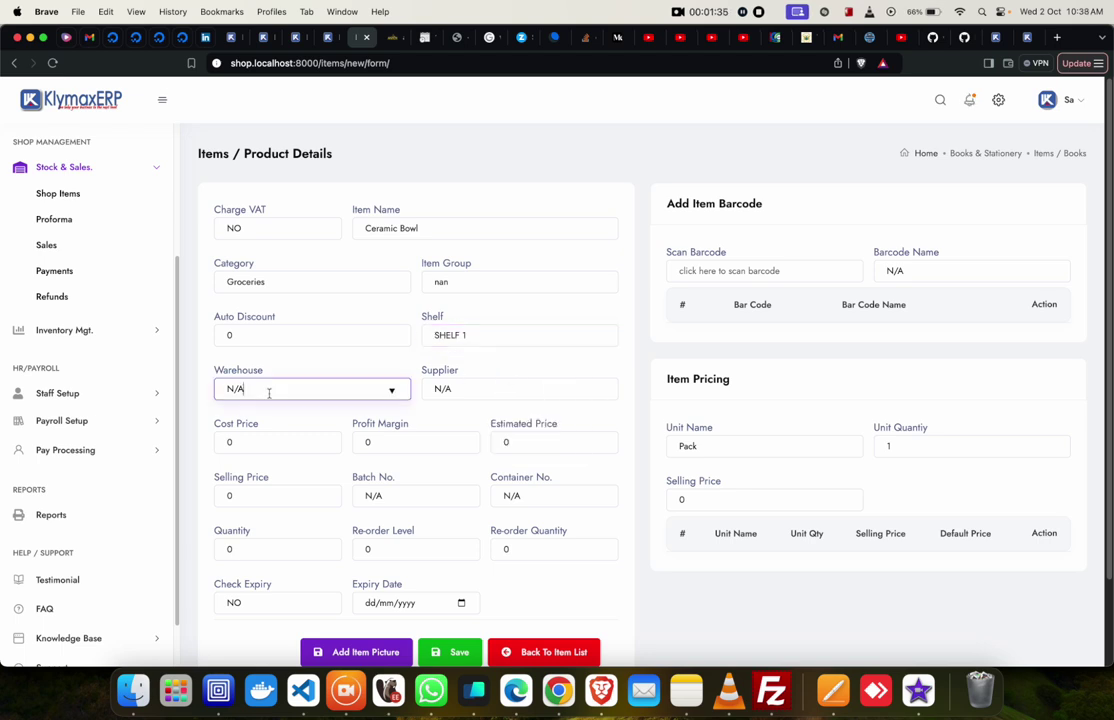
{"action": "type", "text": "s"}
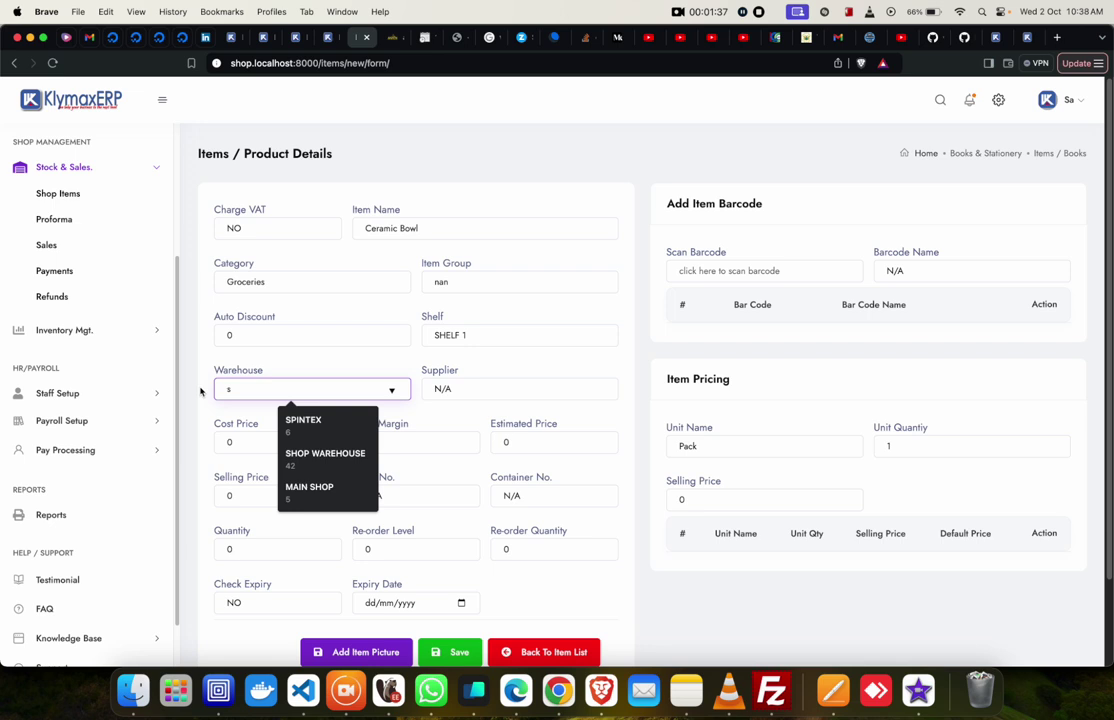
{"action": "left_click", "coordinate": [312, 488]}
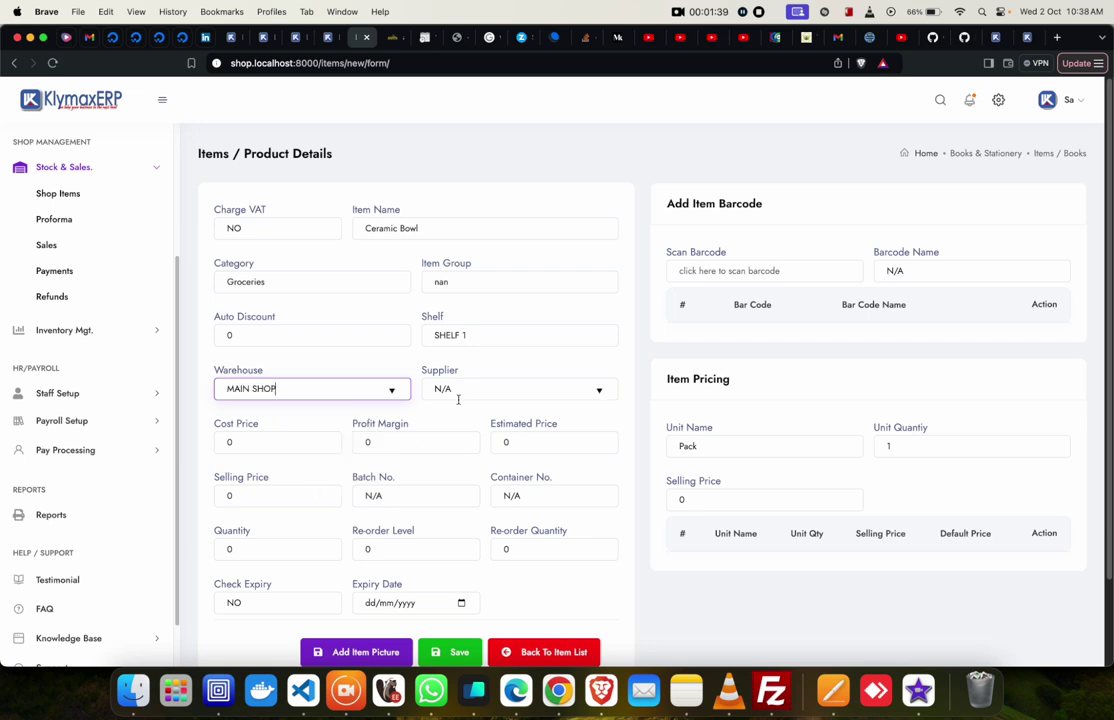
Set the supplier to Supplier 1 Payable.
{"action": "left_click", "coordinate": [473, 389]}
{"action": "type", "text": "s"}
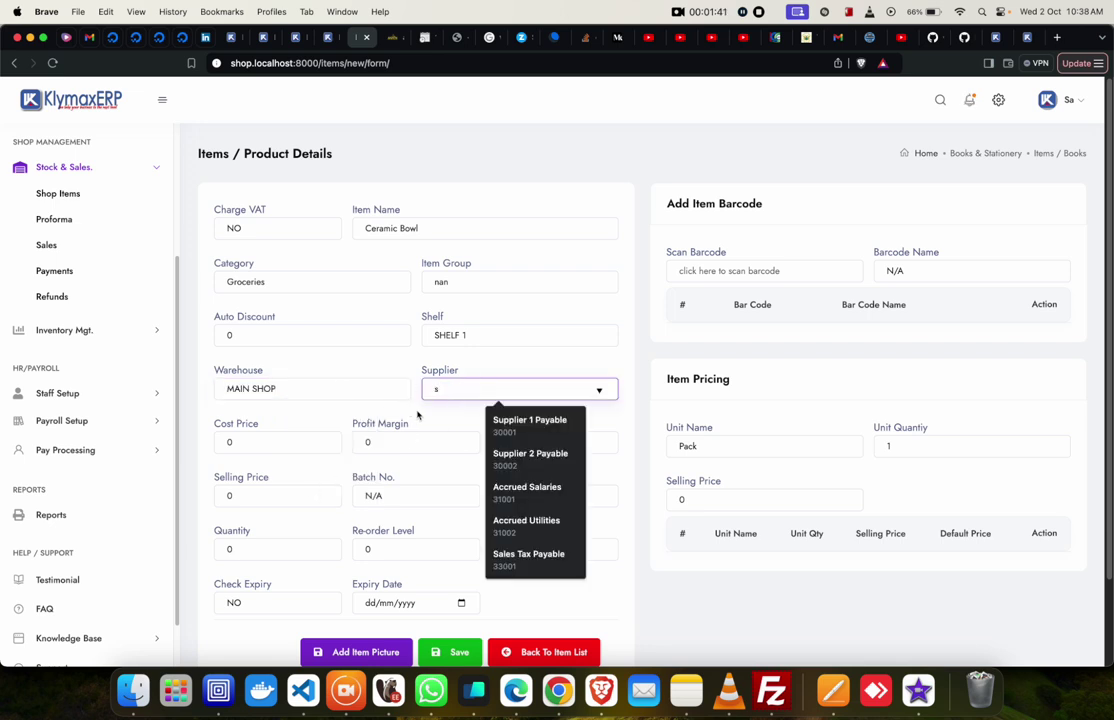
{"action": "left_click", "coordinate": [530, 424]}
{"action": "scroll", "coordinate": [604, 423], "scroll_direction": "down", "scroll_amount": 2}
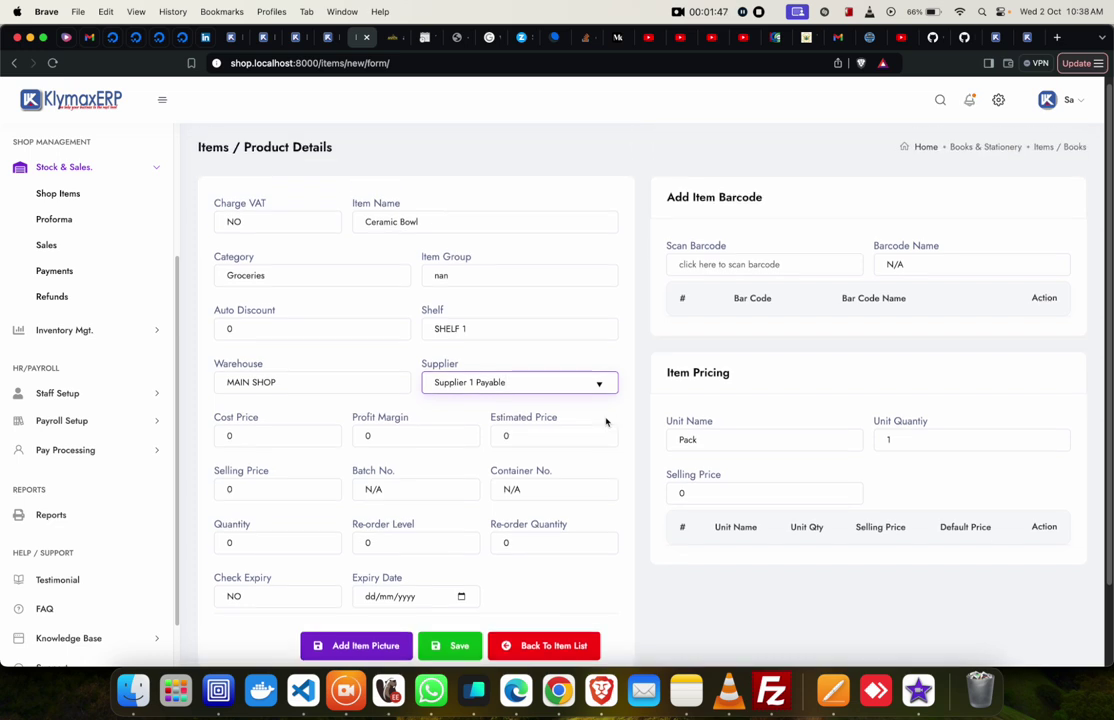
{"action": "scroll", "coordinate": [511, 424], "scroll_direction": "down", "scroll_amount": 1}
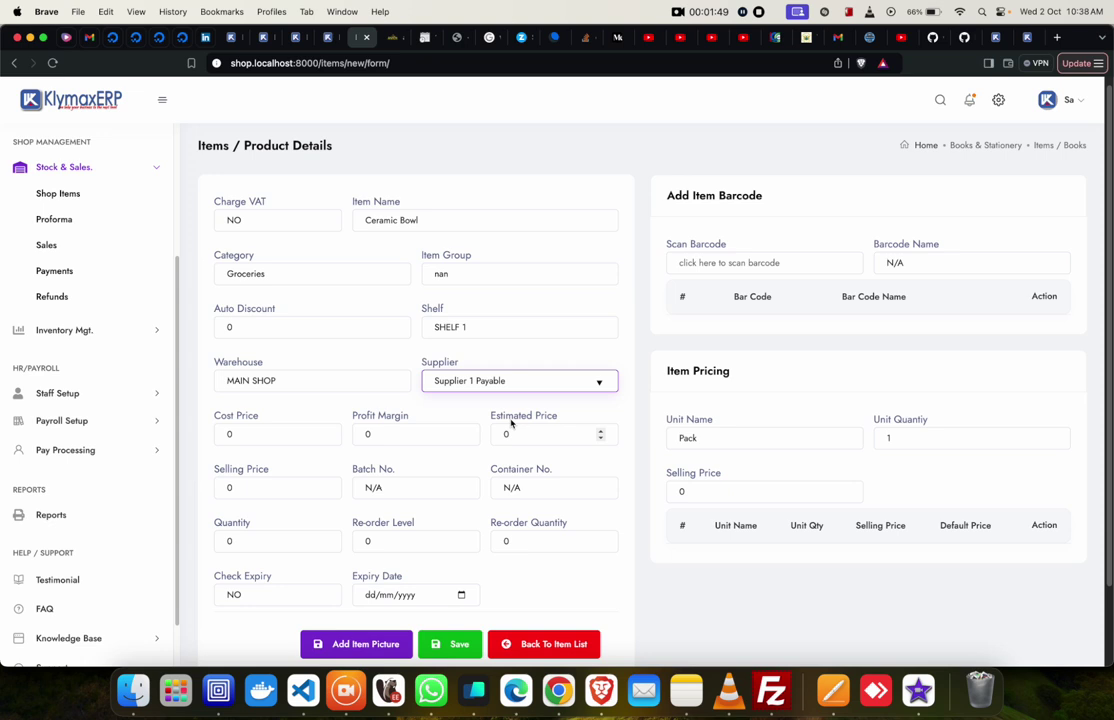
Enter cost price 550 and profit margin 60, giving an estimated price of 880.
{"action": "scroll", "coordinate": [511, 424], "scroll_direction": "down", "scroll_amount": 3}
{"action": "left_click", "coordinate": [216, 399]}
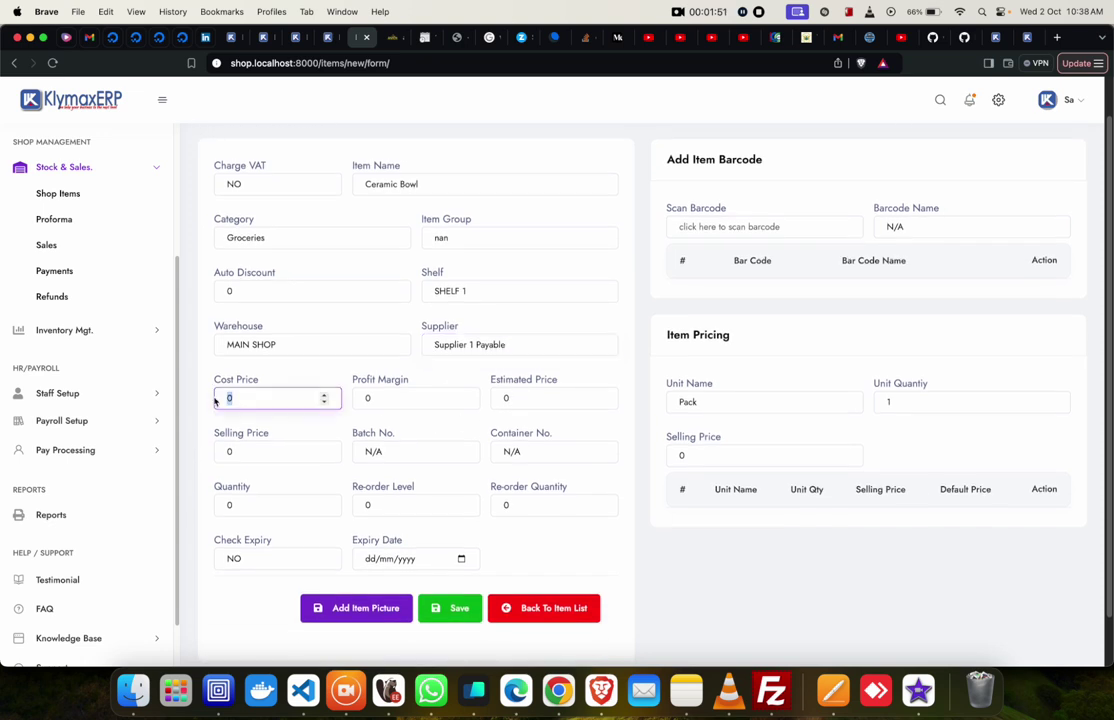
{"action": "type", "text": "550"}
{"action": "double_click", "coordinate": [540, 397]}
{"action": "left_click", "coordinate": [238, 451]}
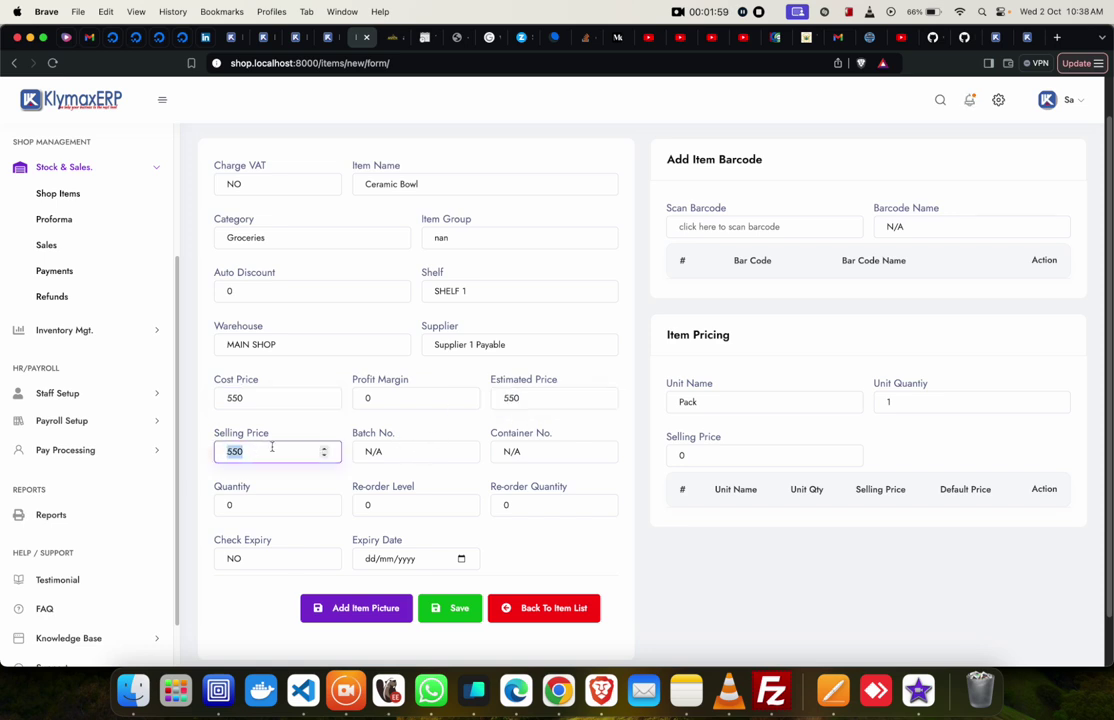
{"action": "double_click", "coordinate": [430, 397]}
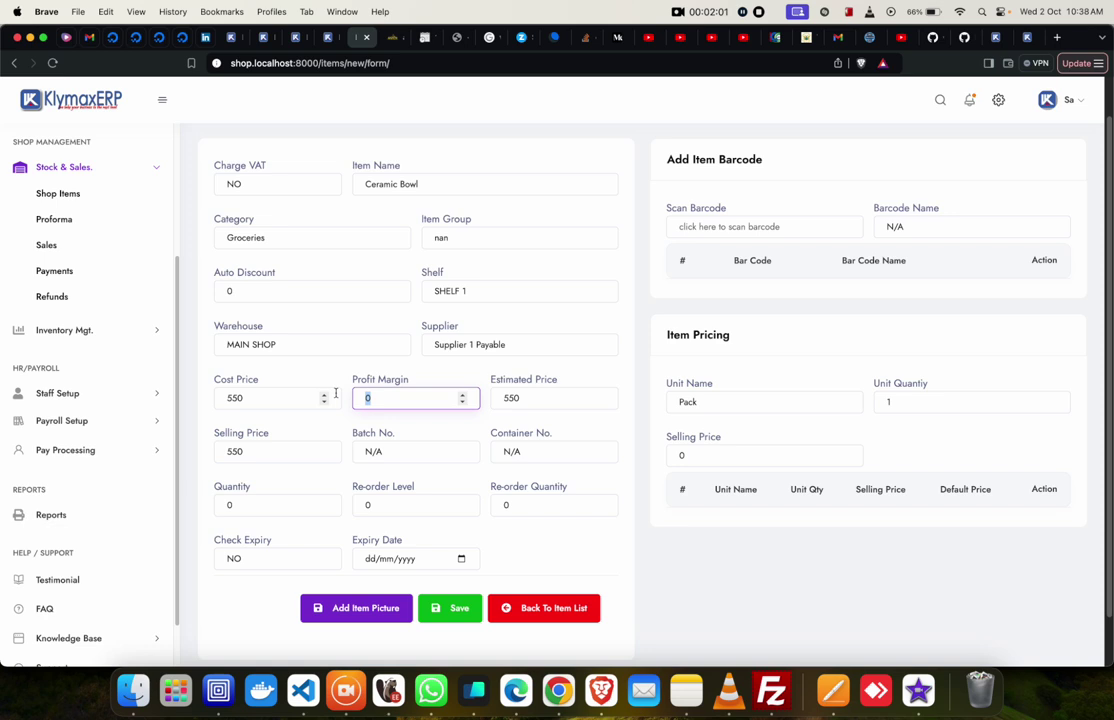
{"action": "type", "text": "60"}
{"action": "double_click", "coordinate": [527, 398]}
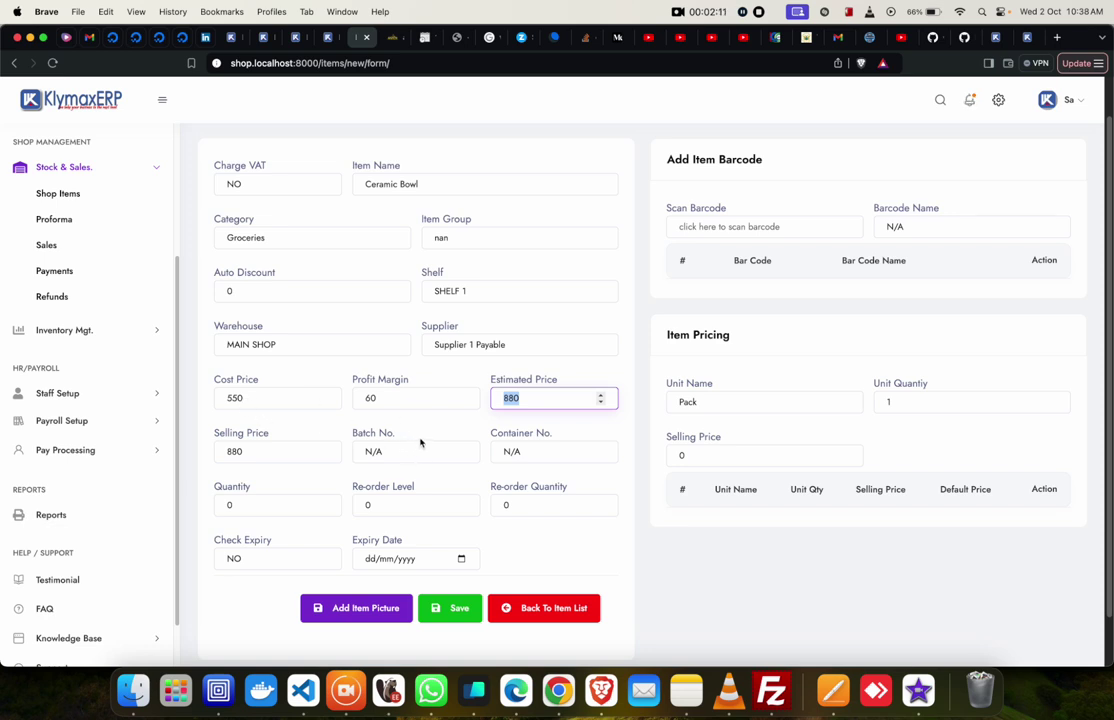
{"action": "left_click", "coordinate": [253, 451]}
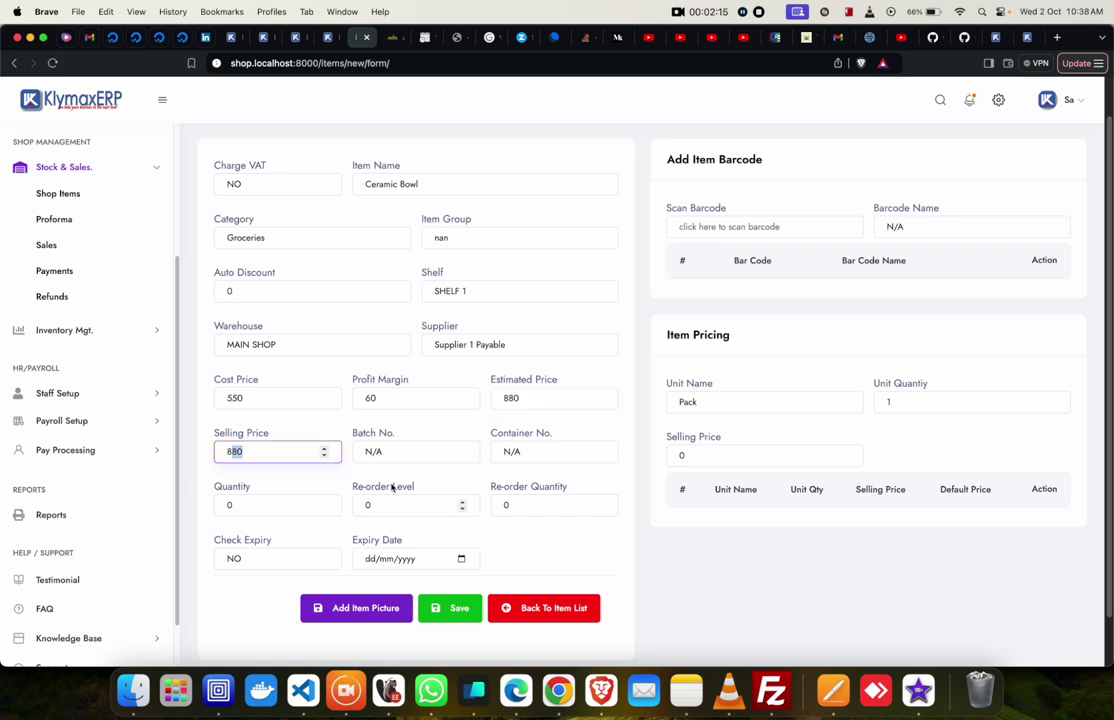
Enter a selling price of 800 and select the N/A Batch No. and Container No. values.
{"action": "type", "text": "800"}
{"action": "scroll", "coordinate": [401, 440], "scroll_direction": "down", "scroll_amount": 2}
{"action": "left_click", "coordinate": [401, 398]}
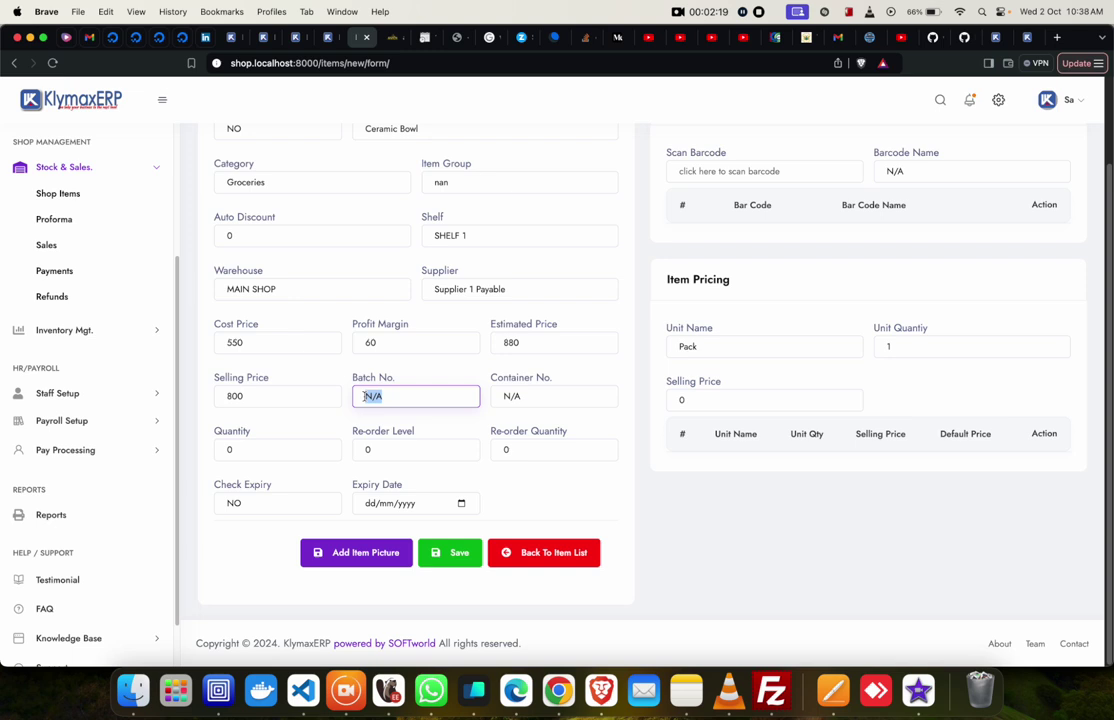
{"action": "left_click", "coordinate": [405, 395]}
{"action": "left_click_drag", "start_coordinate": [405, 395], "coordinate": [362, 396]}
{"action": "left_click", "coordinate": [545, 395]}
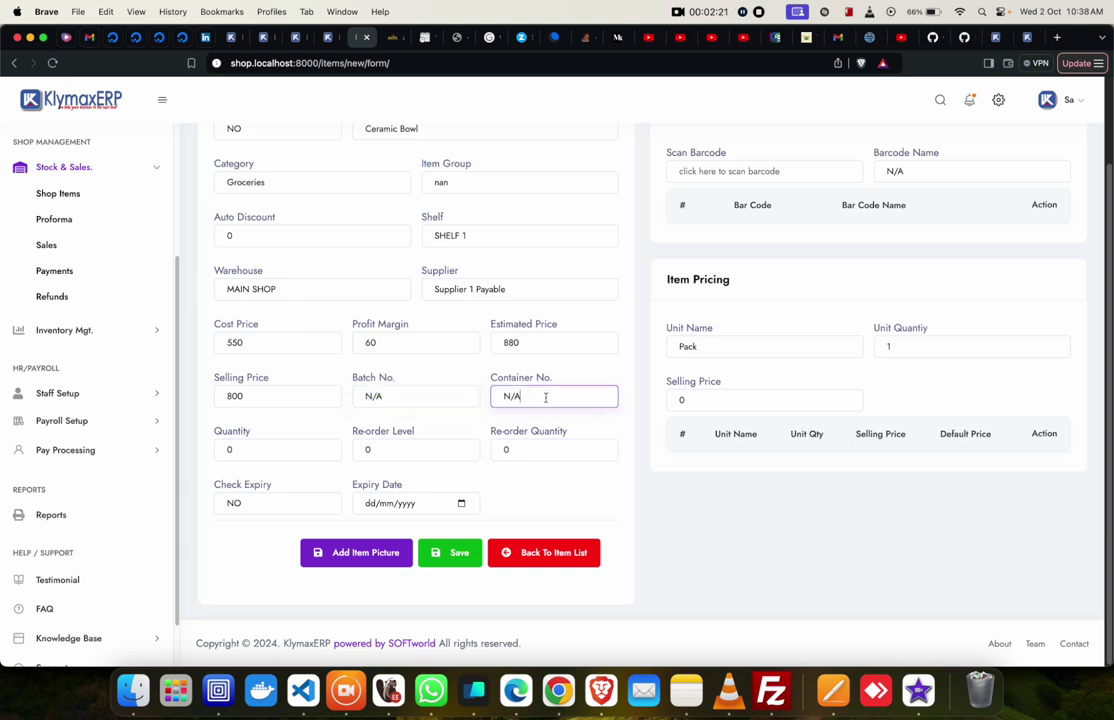
{"action": "left_click_drag", "start_coordinate": [545, 395], "coordinate": [495, 396]}
Set the quantity to 100 and the re-order level to 50.
{"action": "left_click", "coordinate": [260, 450]}
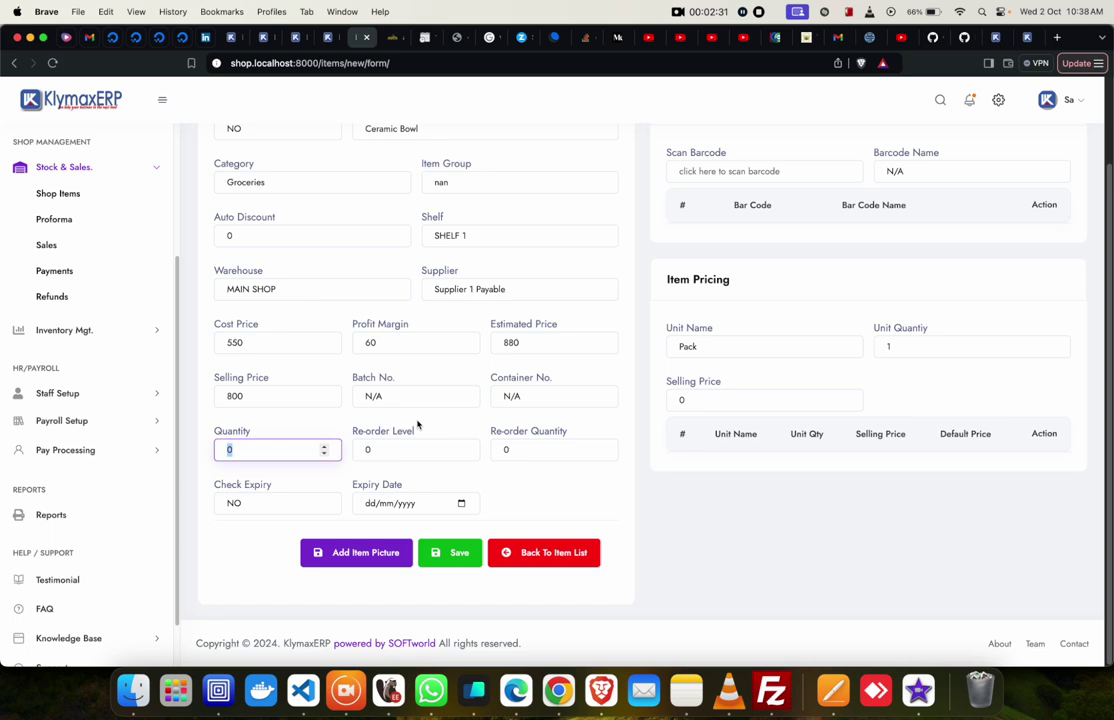
{"action": "type", "text": "100"}
{"action": "key", "text": "Tab"}
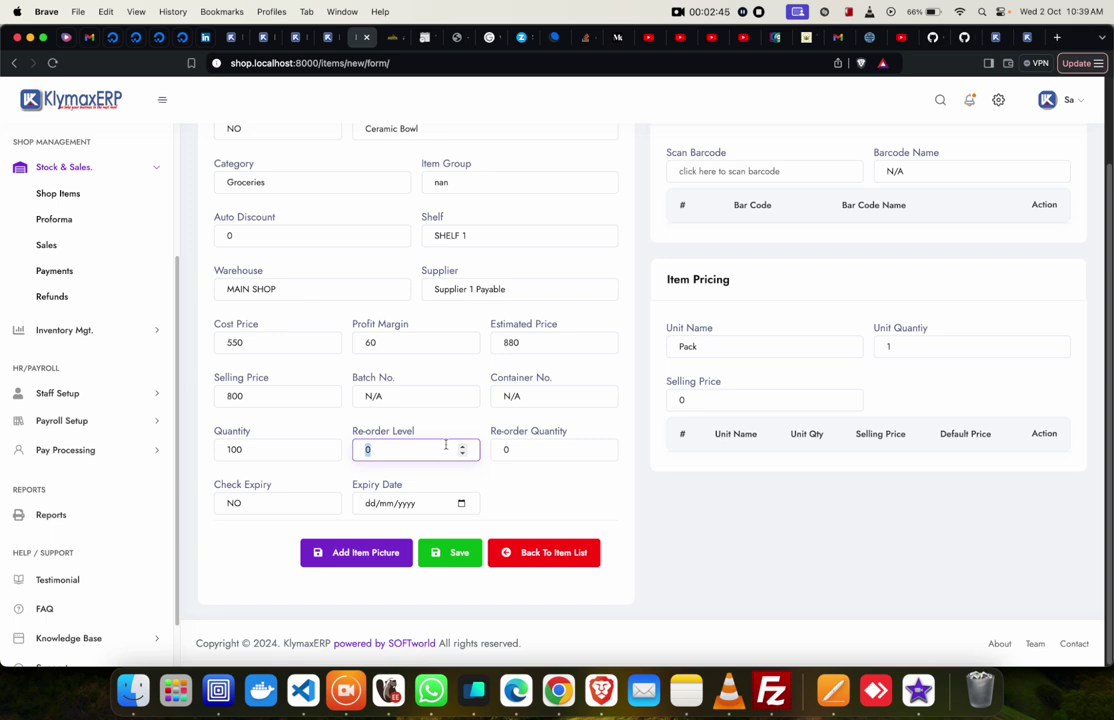
{"action": "type", "text": "50"}
Review quantity, re-order level and re-order quantity 0, leaving Check Expiry at NO.
{"action": "double_click", "coordinate": [274, 450]}
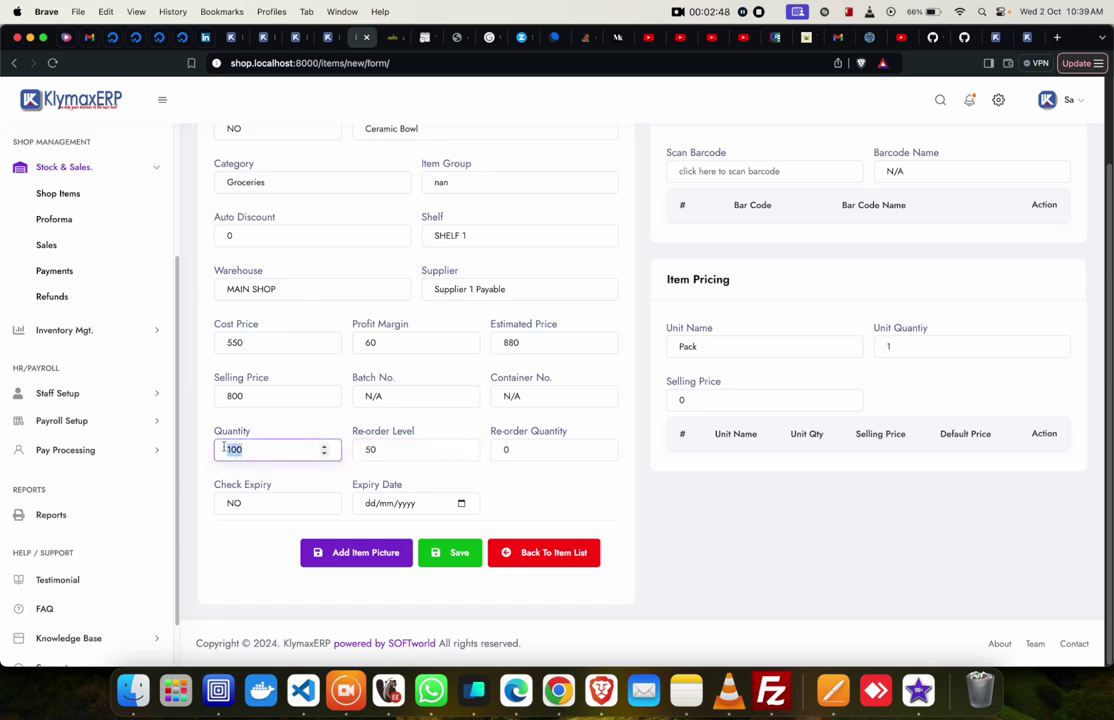
{"action": "double_click", "coordinate": [427, 452]}
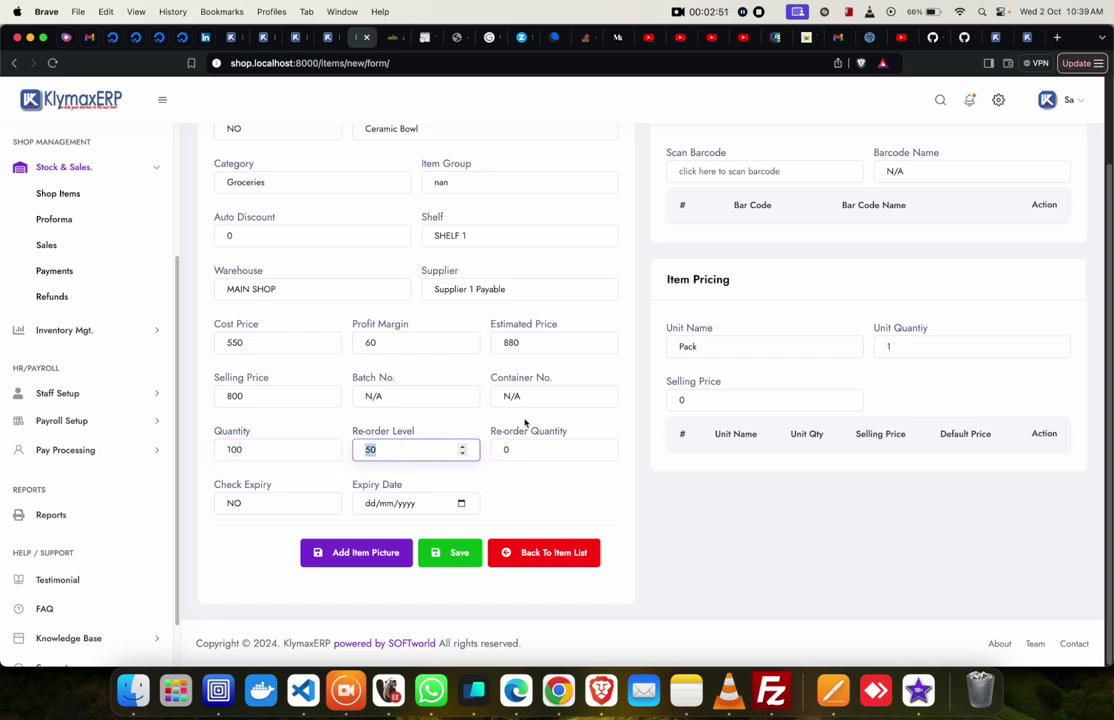
{"action": "double_click", "coordinate": [500, 451]}
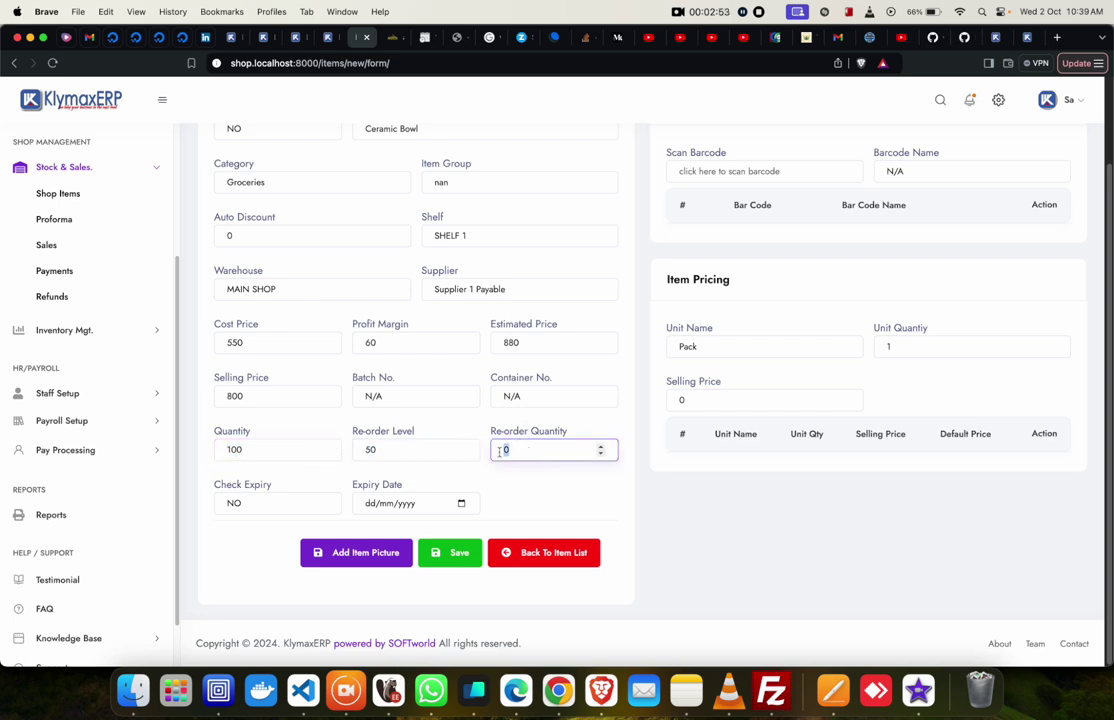
{"action": "left_click", "coordinate": [518, 452]}
{"action": "double_click", "coordinate": [518, 452]}
{"action": "left_click", "coordinate": [527, 452]}
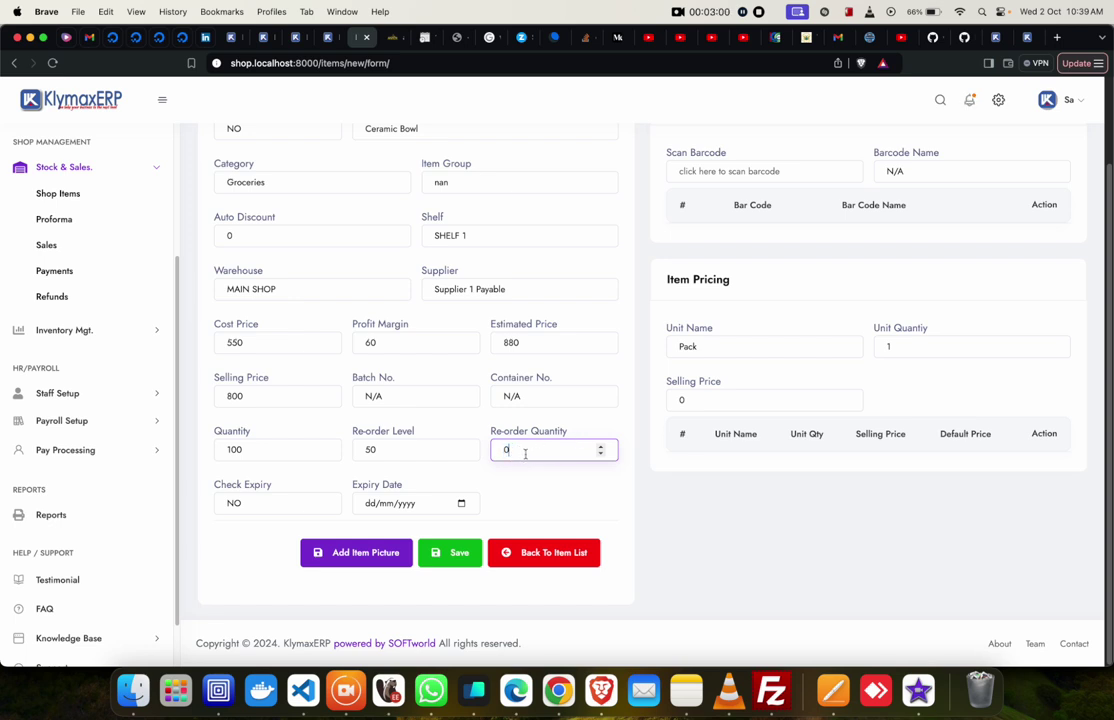
{"action": "left_click", "coordinate": [278, 506]}
{"action": "left_click", "coordinate": [293, 484]}
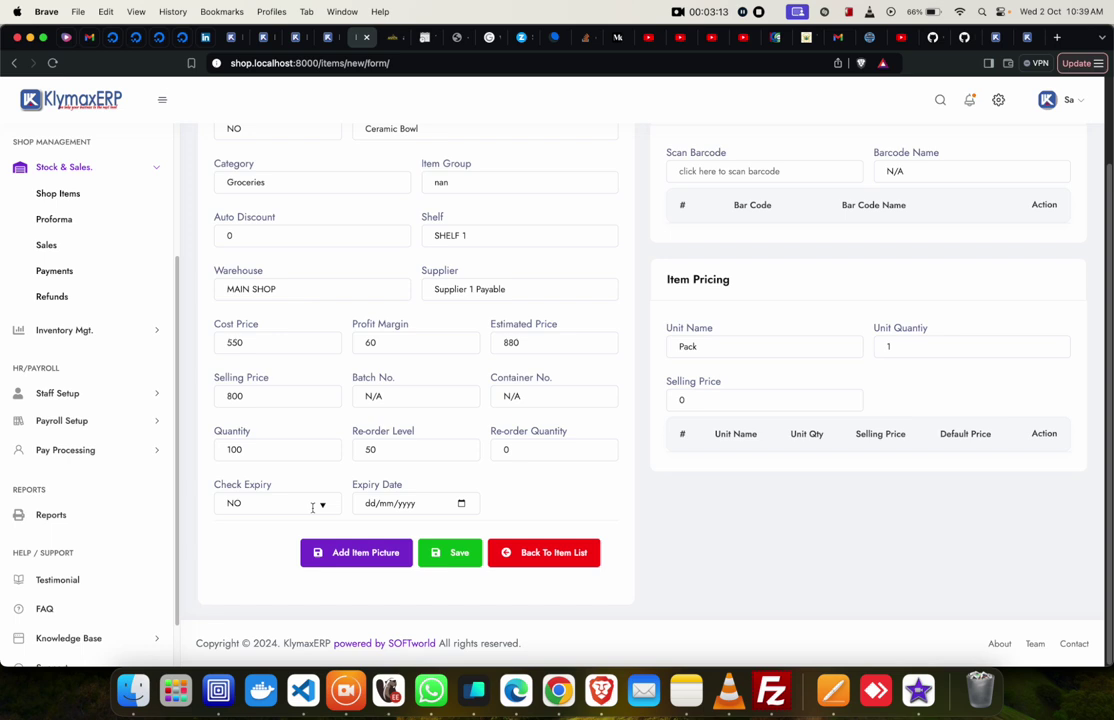
{"action": "left_click", "coordinate": [280, 505]}
{"action": "key", "text": "BackSpace"}
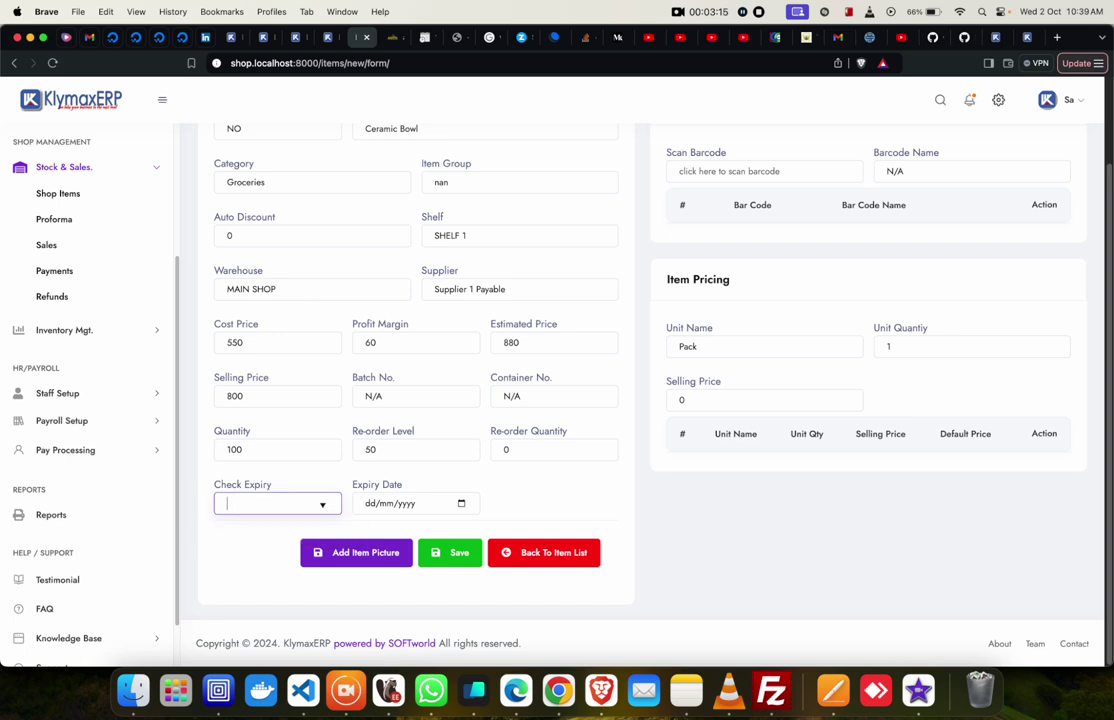
{"action": "type", "text": "Y"}
{"action": "left_click", "coordinate": [279, 534]}
{"action": "key", "text": "super+a"}
{"action": "type", "text": "N"}
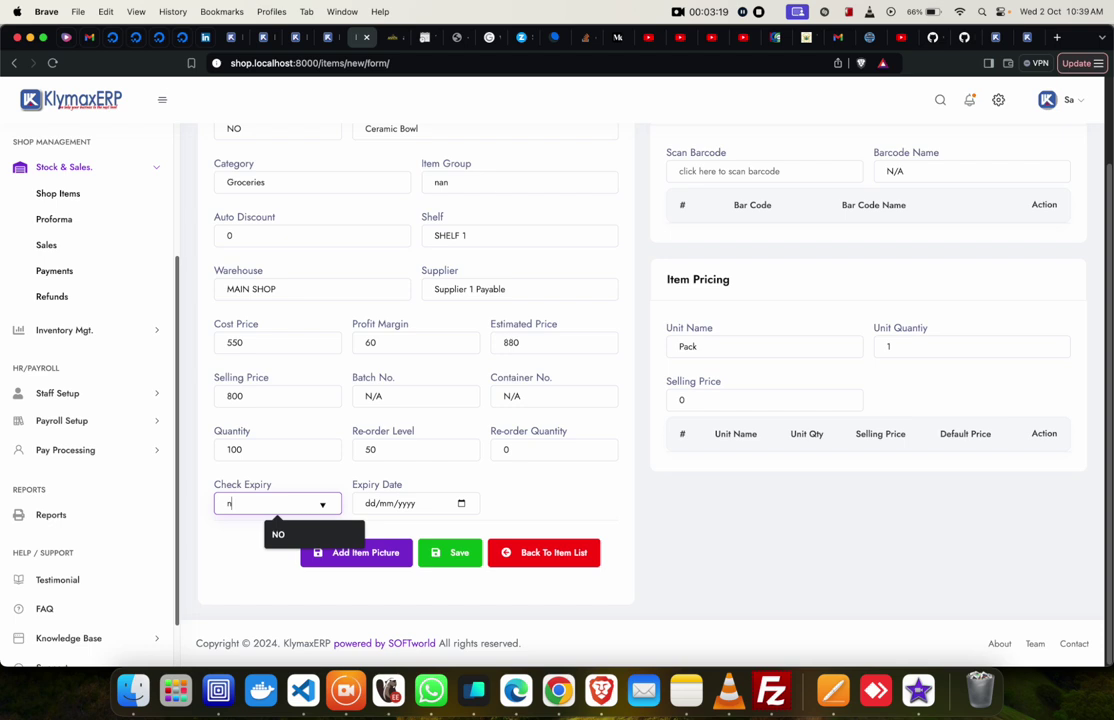
{"action": "left_click", "coordinate": [283, 533]}
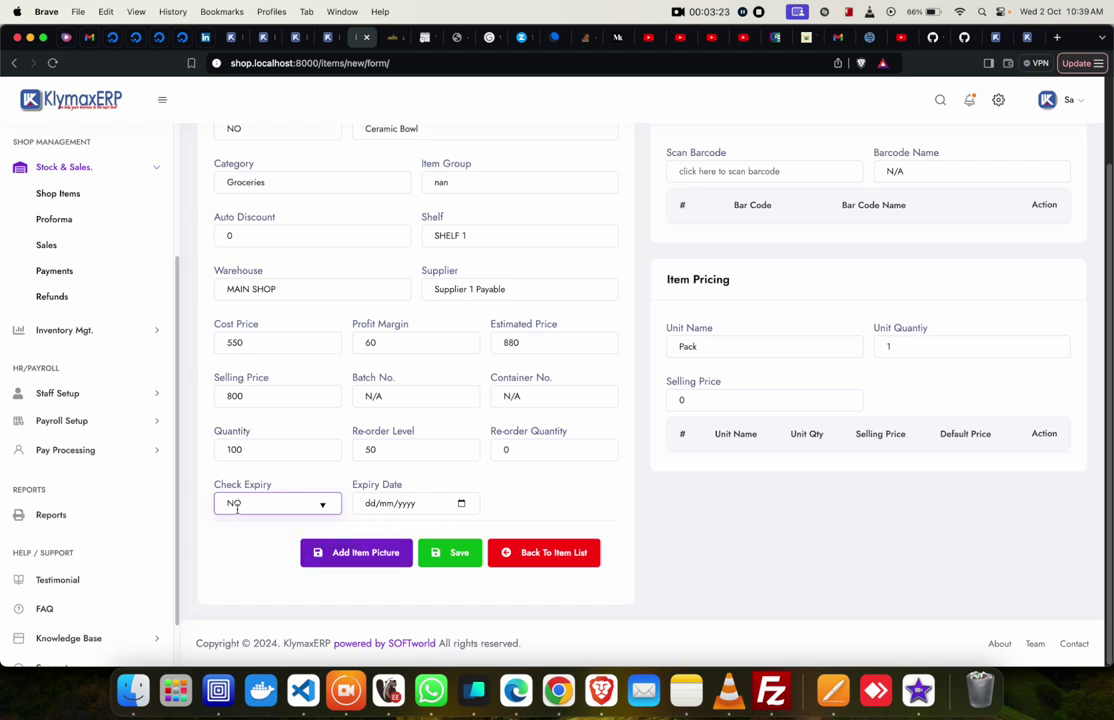
{"action": "left_click", "coordinate": [461, 503]}
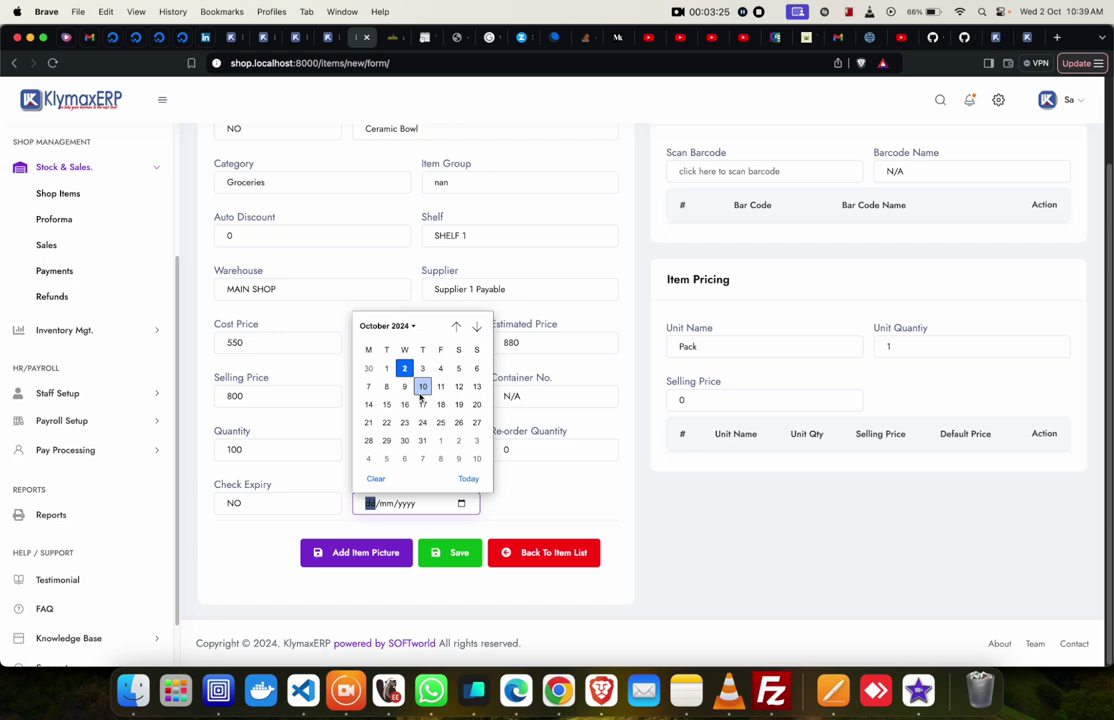
{"action": "left_click", "coordinate": [340, 482]}
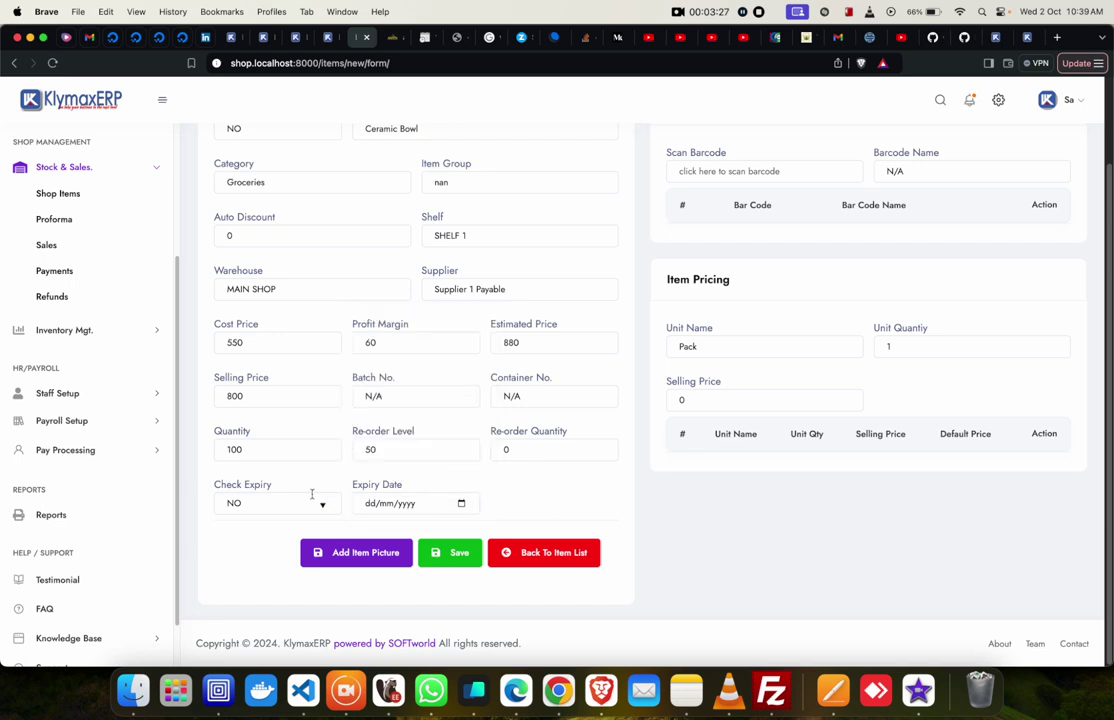
{"action": "scroll", "coordinate": [316, 510], "scroll_direction": "up", "scroll_amount": 2}
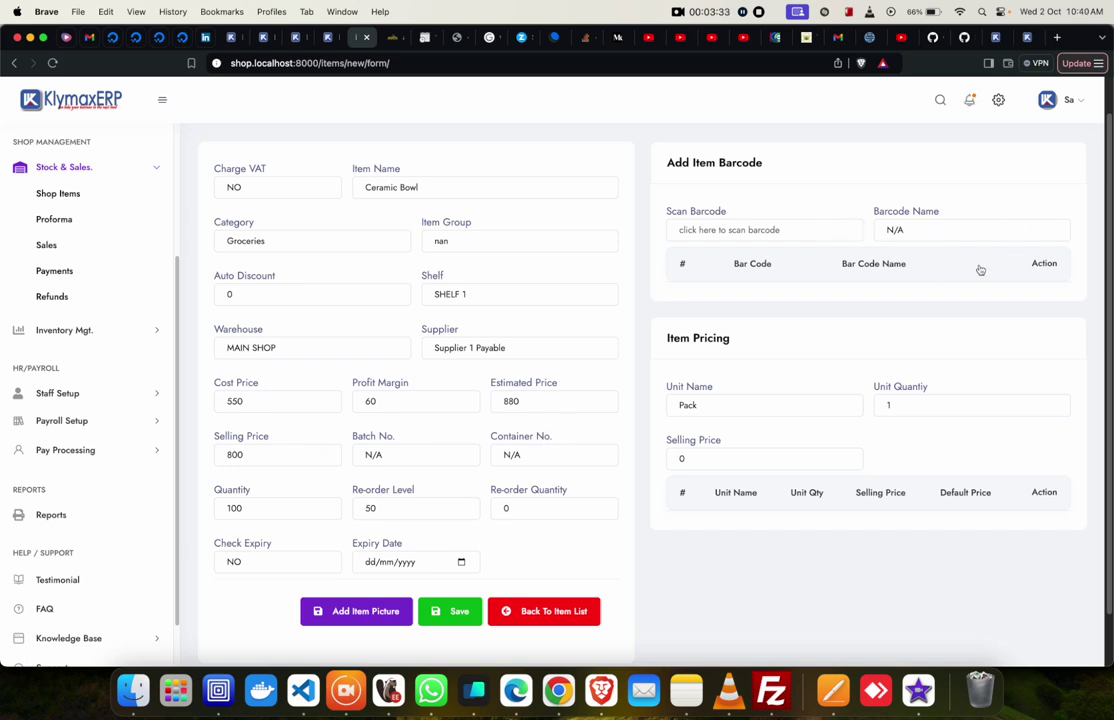
{"action": "left_click", "coordinate": [806, 237]}
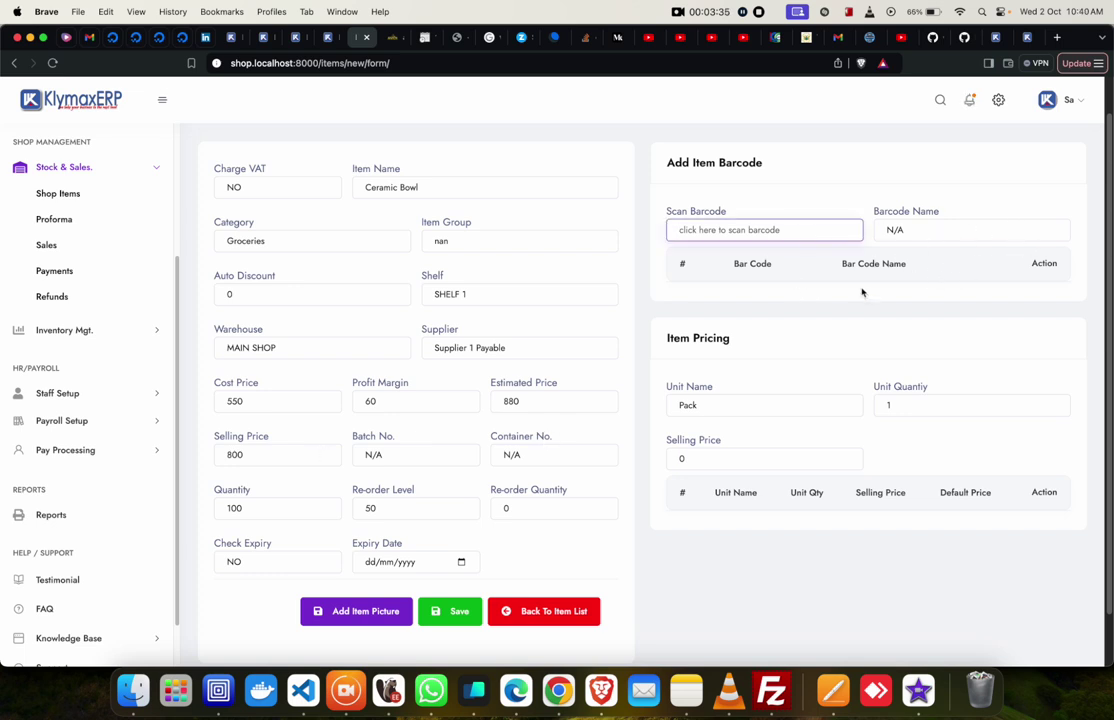
{"action": "scroll", "coordinate": [778, 403], "scroll_direction": "down", "scroll_amount": 1}
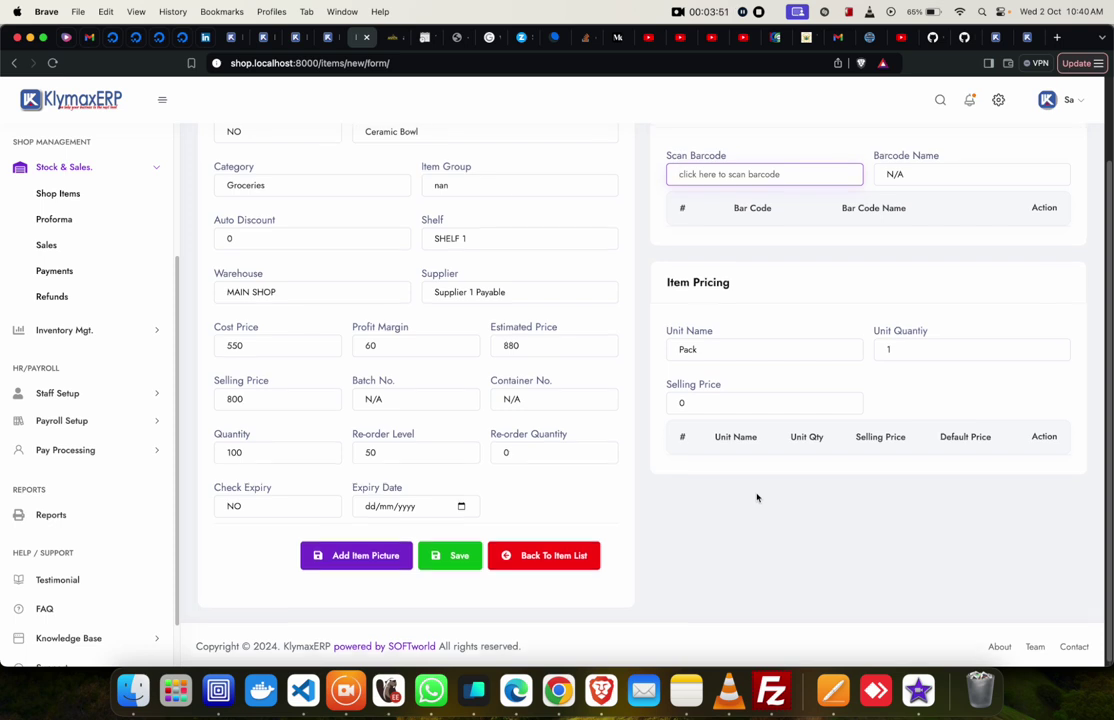
{"action": "scroll", "coordinate": [757, 497], "scroll_direction": "up", "scroll_amount": 3}
{"action": "scroll", "coordinate": [757, 497], "scroll_direction": "down", "scroll_amount": 2}
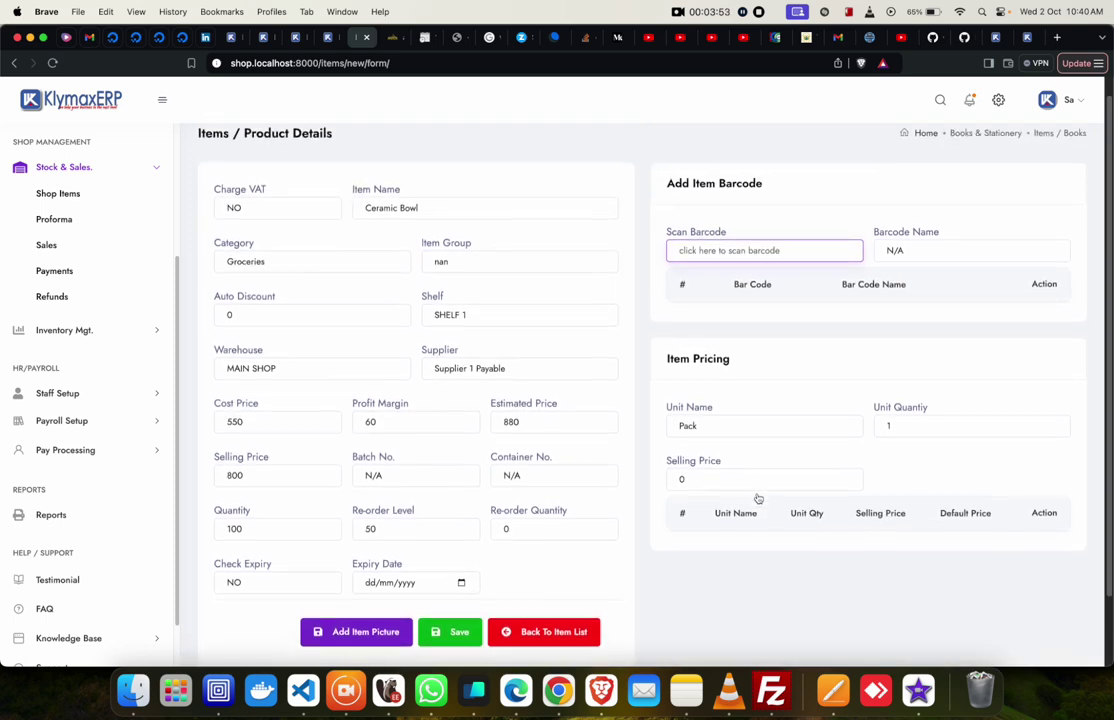
{"action": "scroll", "coordinate": [757, 497], "scroll_direction": "down", "scroll_amount": 3}
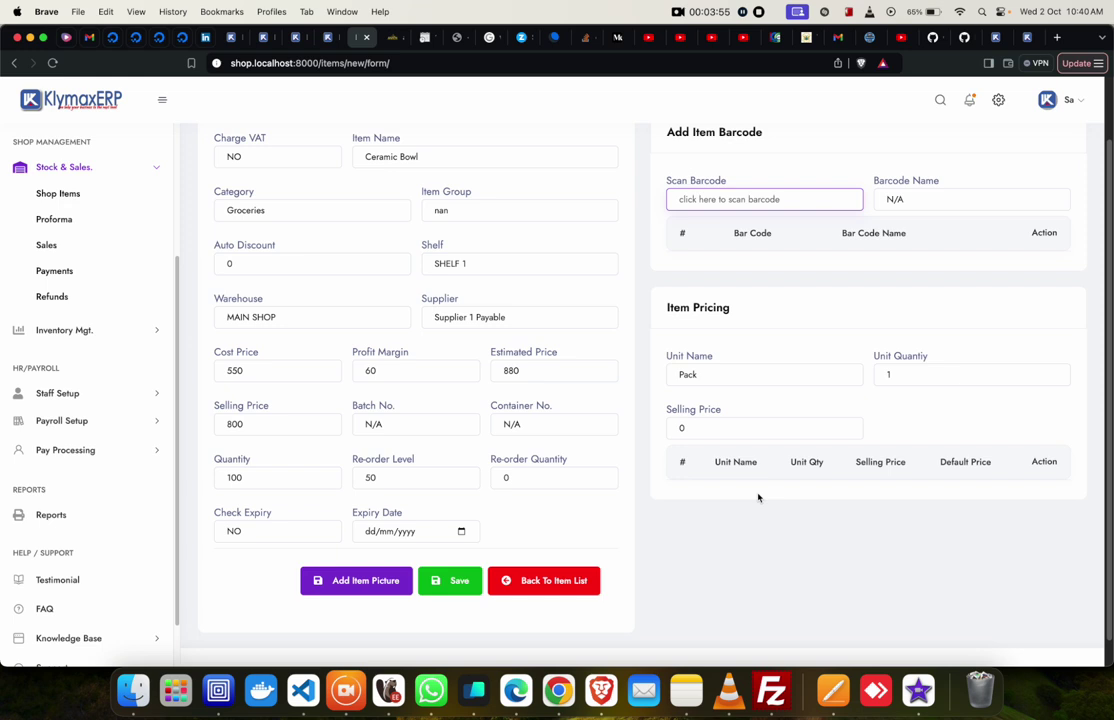
{"action": "left_click_drag", "start_coordinate": [703, 404], "coordinate": [661, 407]}
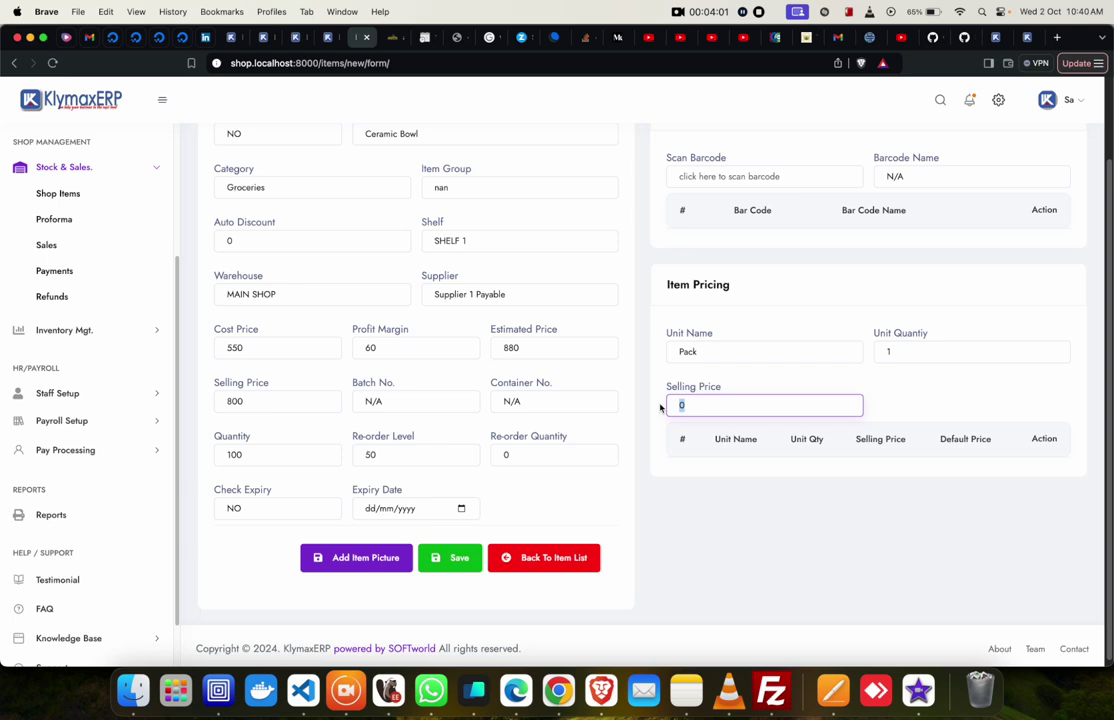
{"action": "left_click_drag", "start_coordinate": [310, 401], "coordinate": [228, 401]}
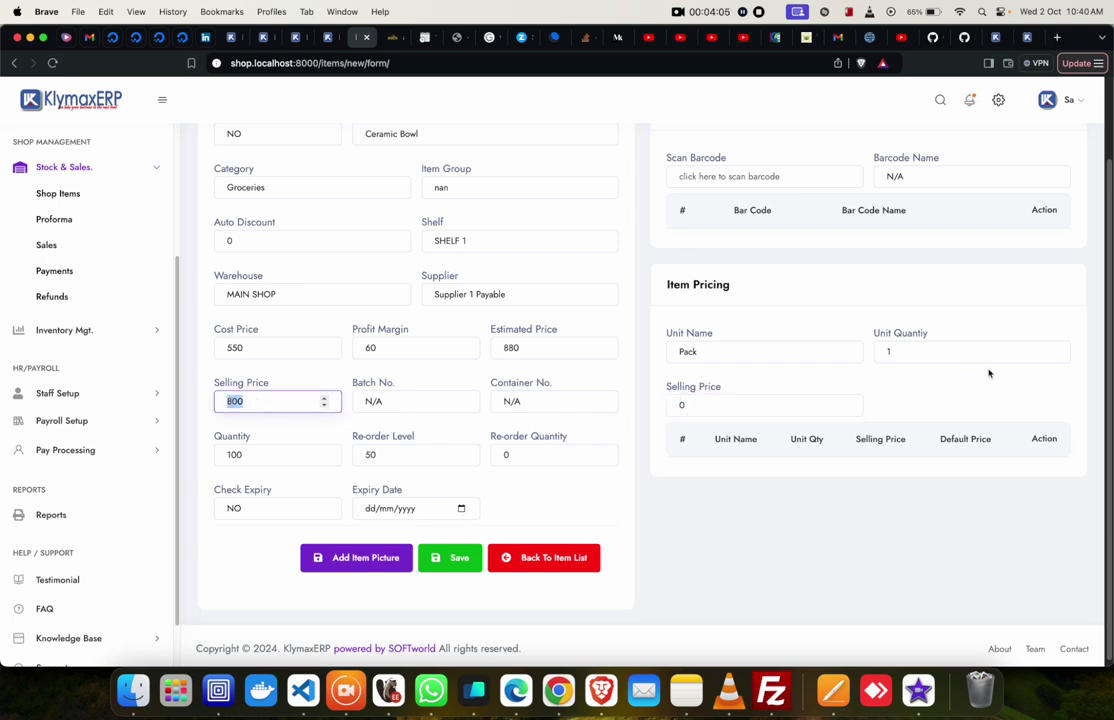
{"action": "left_click", "coordinate": [720, 404]}
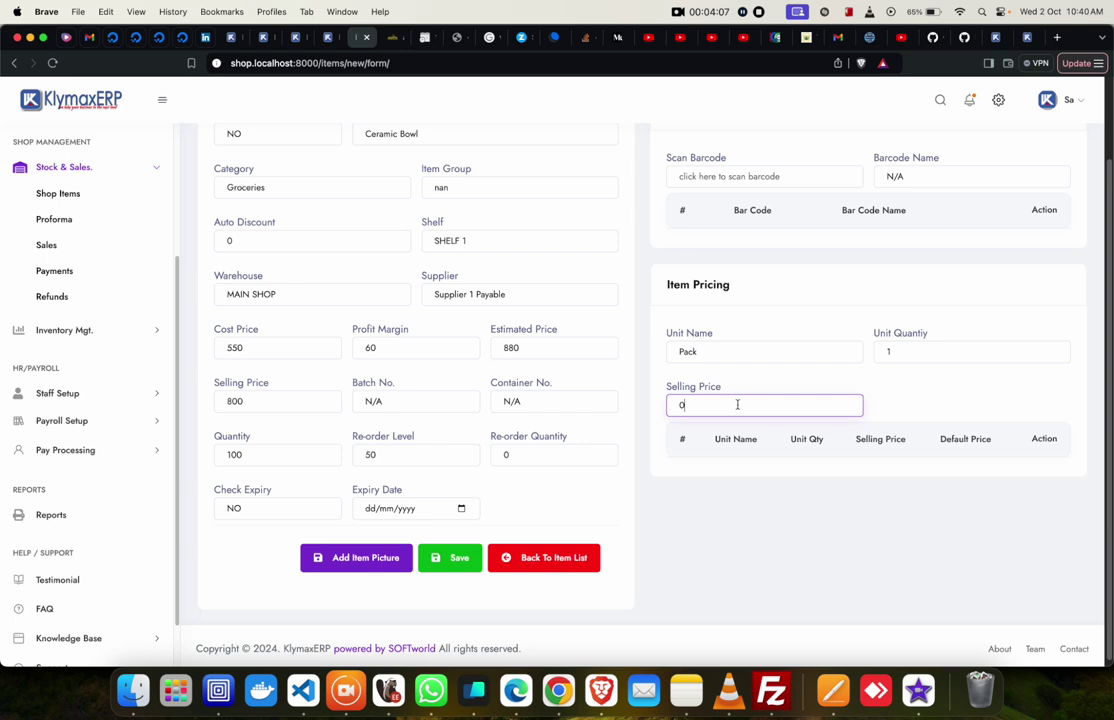
{"action": "left_click", "coordinate": [945, 391]}
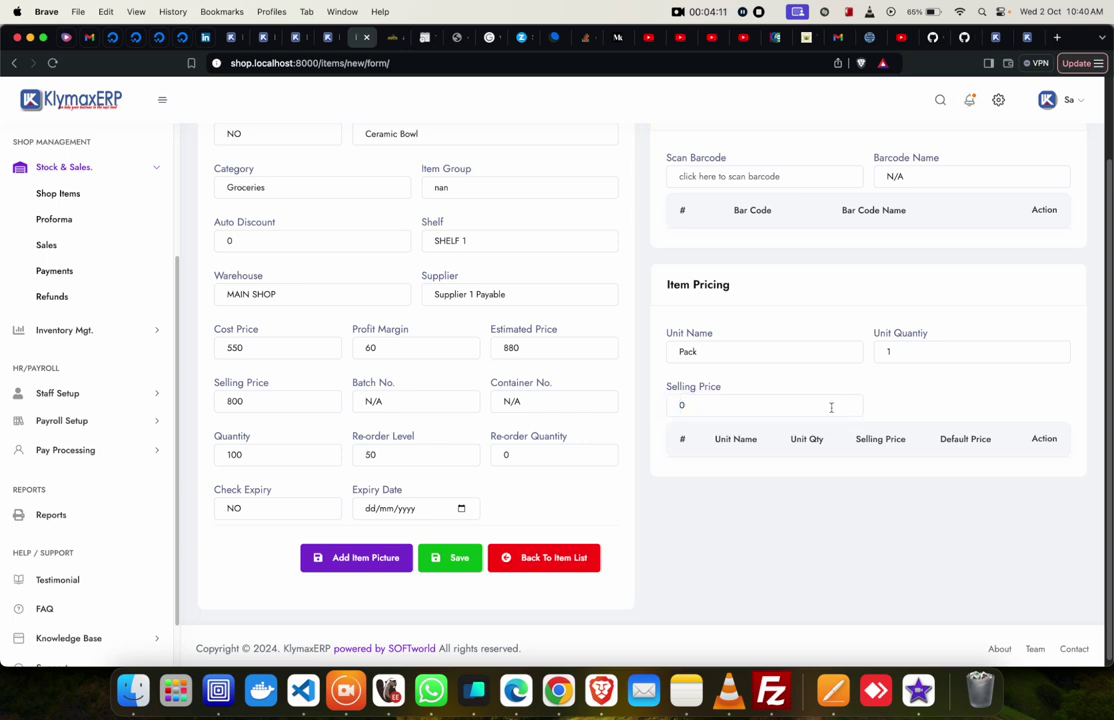
{"action": "scroll", "coordinate": [830, 406], "scroll_direction": "up", "scroll_amount": 2}
{"action": "scroll", "coordinate": [831, 407], "scroll_direction": "up", "scroll_amount": 3}
{"action": "scroll", "coordinate": [831, 405], "scroll_direction": "down", "scroll_amount": 6}
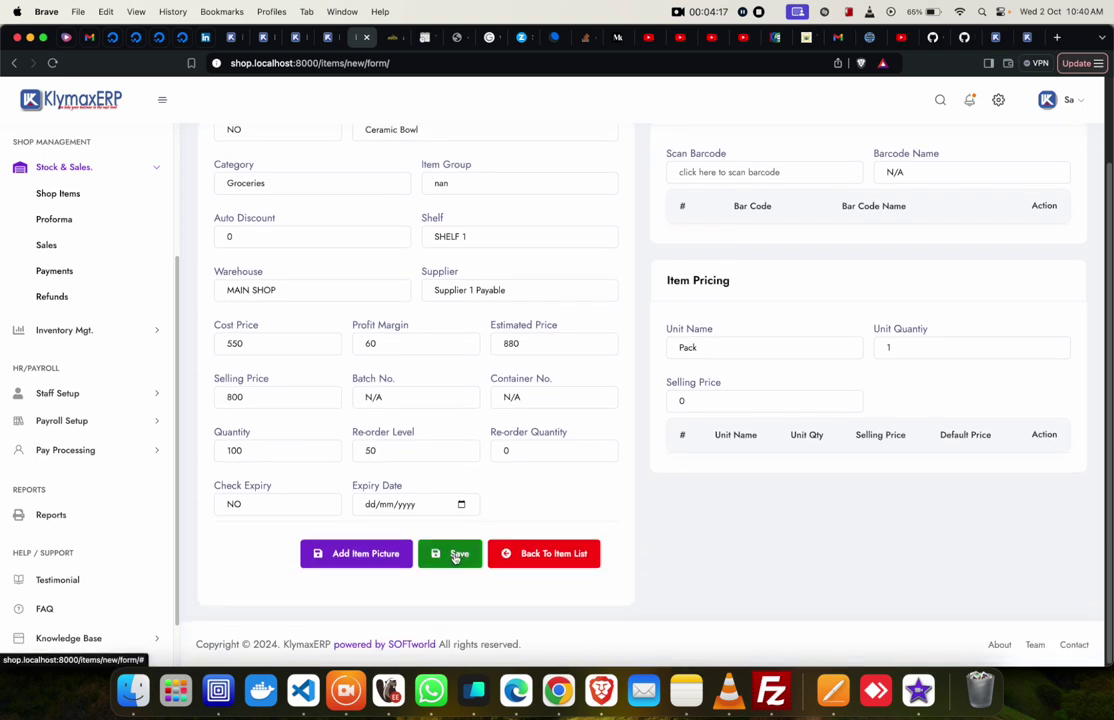
Try saving the Ceramic Bowl item and dismiss the error message that appears.
{"action": "scroll", "coordinate": [410, 388], "scroll_direction": "up", "scroll_amount": 4}
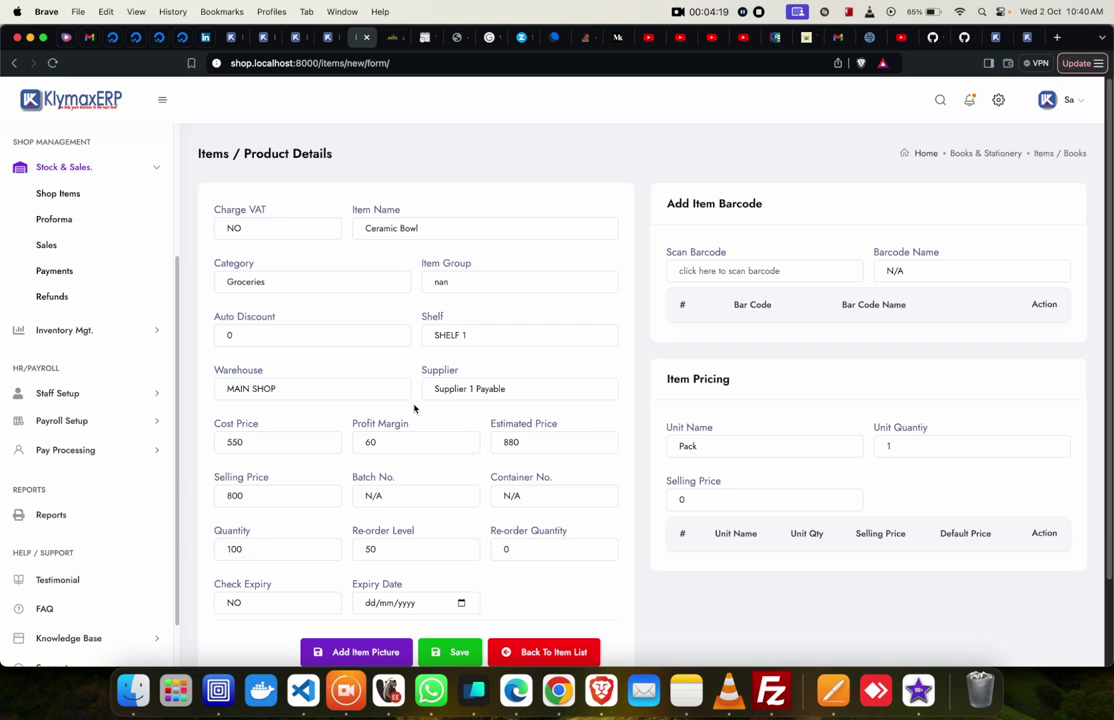
{"action": "scroll", "coordinate": [414, 408], "scroll_direction": "down", "scroll_amount": 3}
{"action": "left_click", "coordinate": [455, 587]}
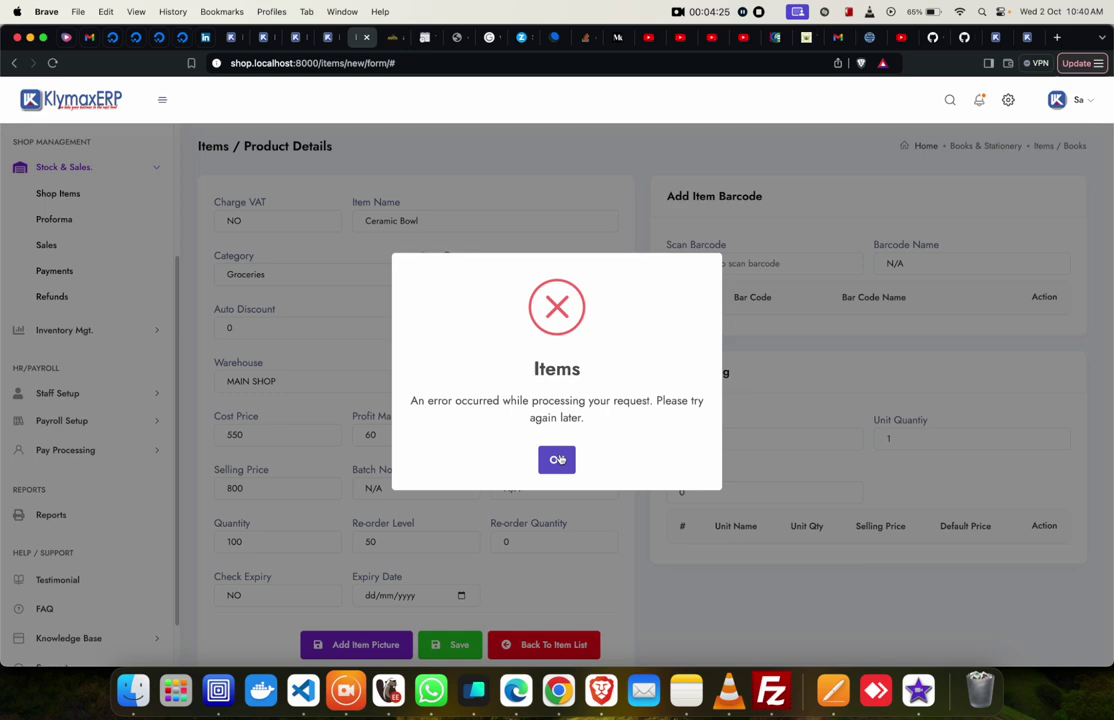
{"action": "left_click", "coordinate": [559, 459]}
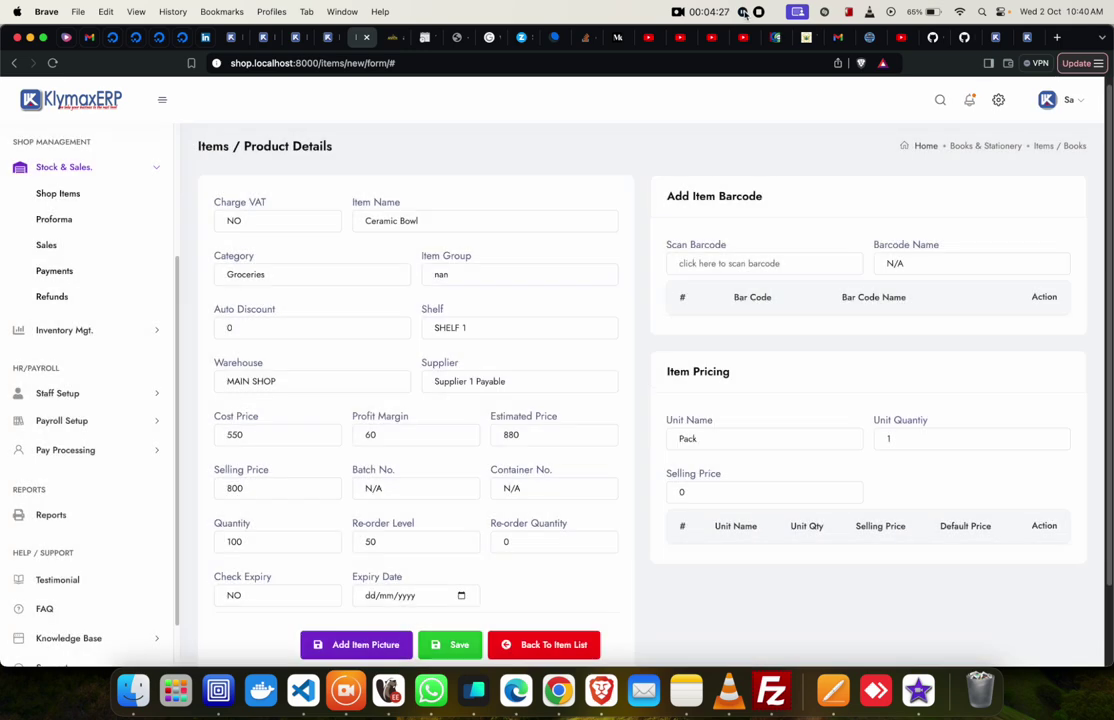
{"action": "scroll", "coordinate": [698, 147], "scroll_direction": "down", "scroll_amount": 2}
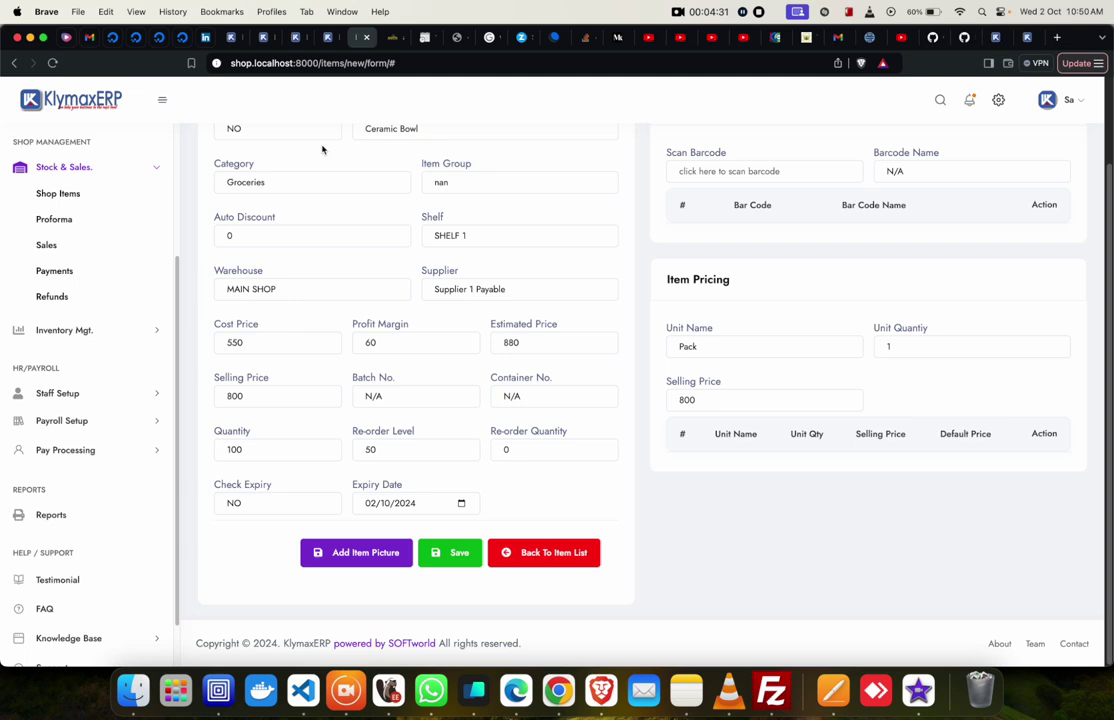
{"action": "scroll", "coordinate": [415, 313], "scroll_direction": "up", "scroll_amount": 1}
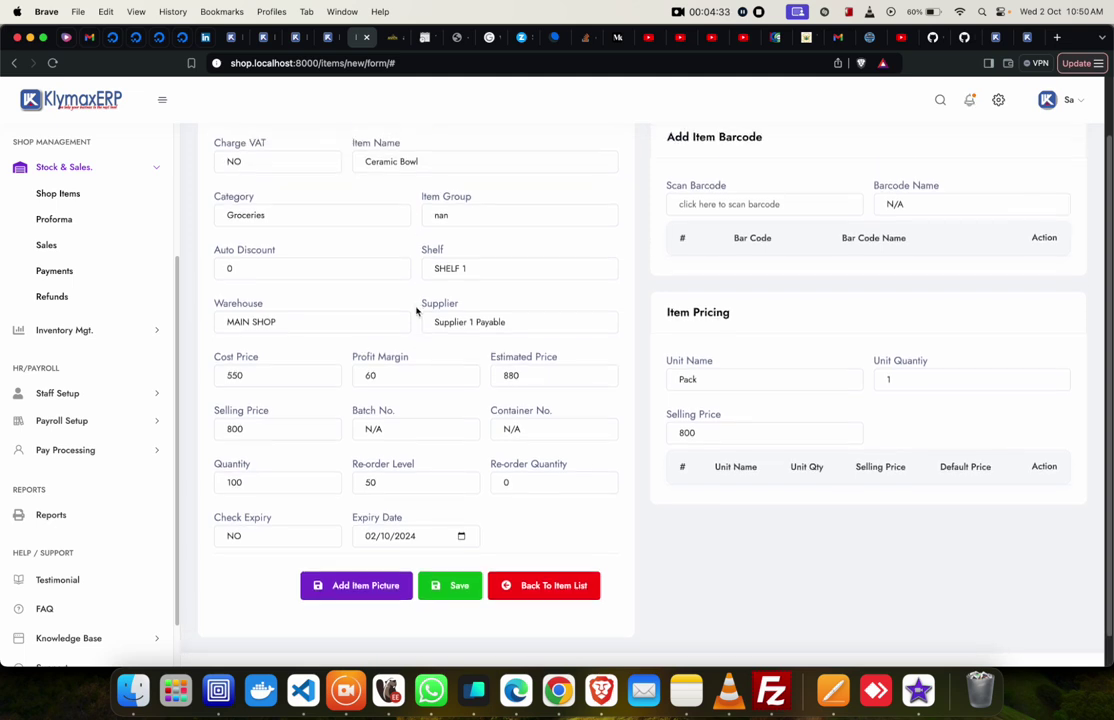
{"action": "left_click", "coordinate": [492, 211]}
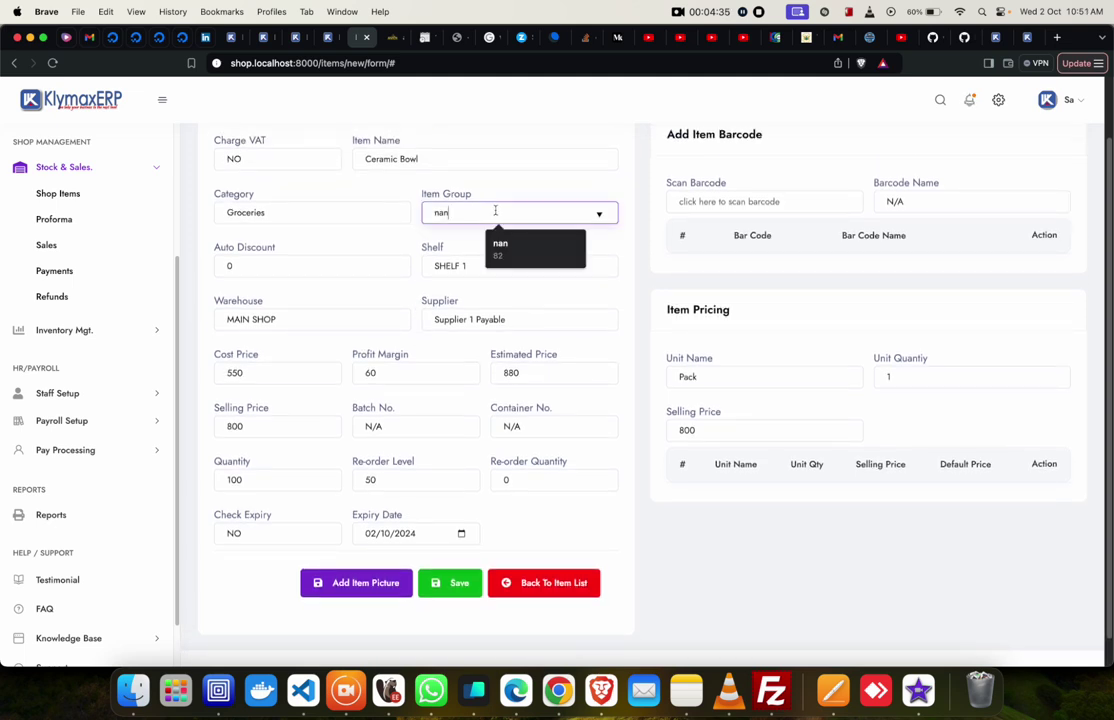
{"action": "key", "text": "ctrl+a"}
{"action": "key", "text": "BackSpace"}
{"action": "left_click", "coordinate": [471, 214]}
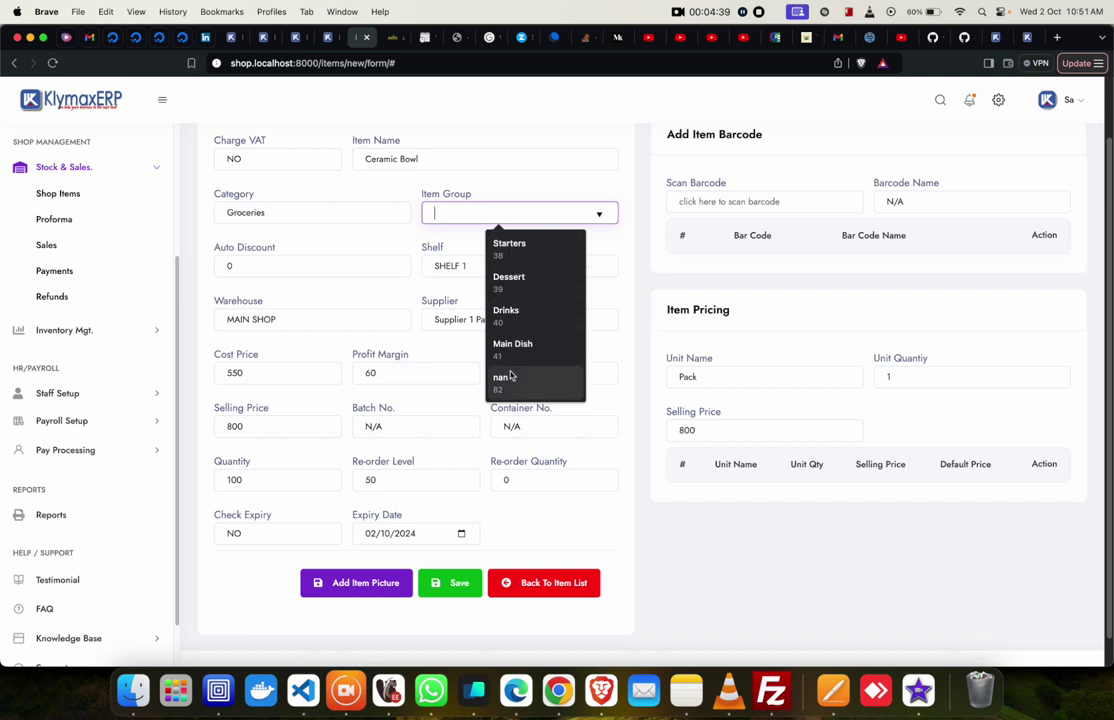
{"action": "left_click", "coordinate": [514, 317]}
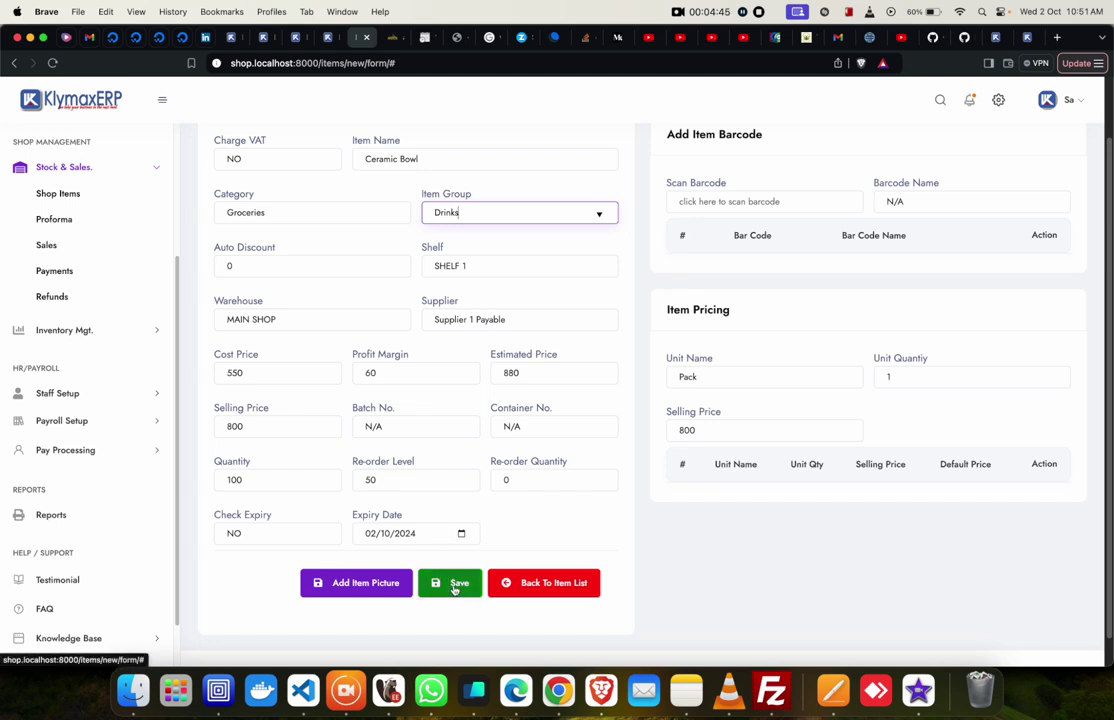
{"action": "left_click_drag", "start_coordinate": [462, 212], "coordinate": [347, 214]}
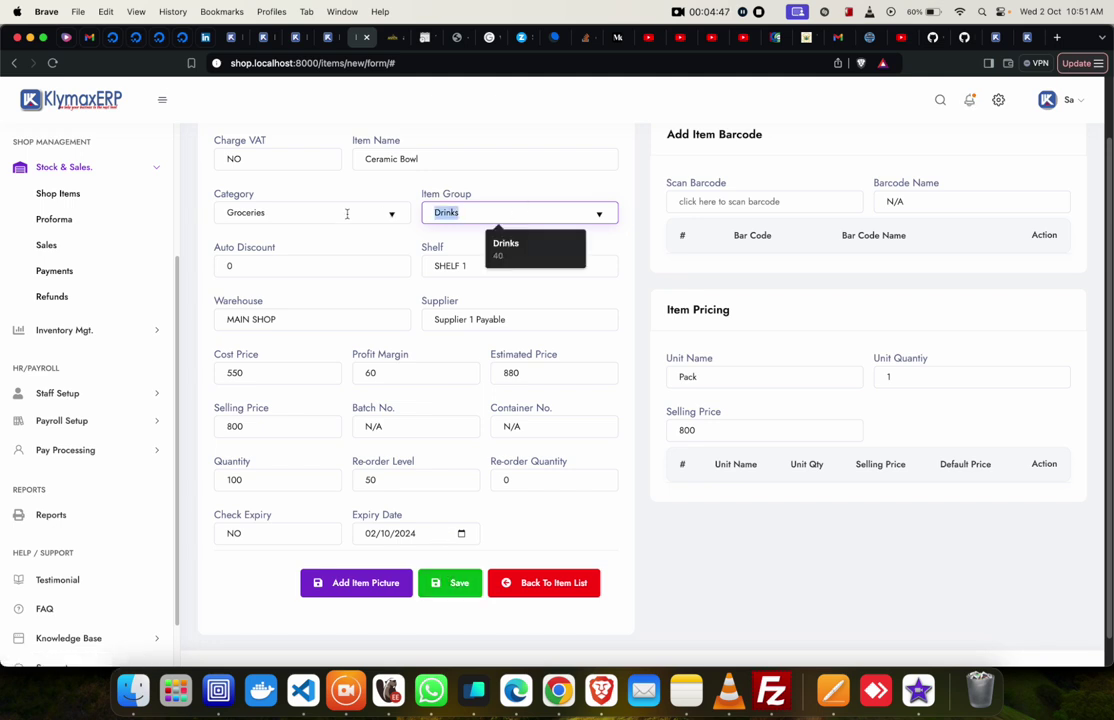
{"action": "type", "text": "n"}
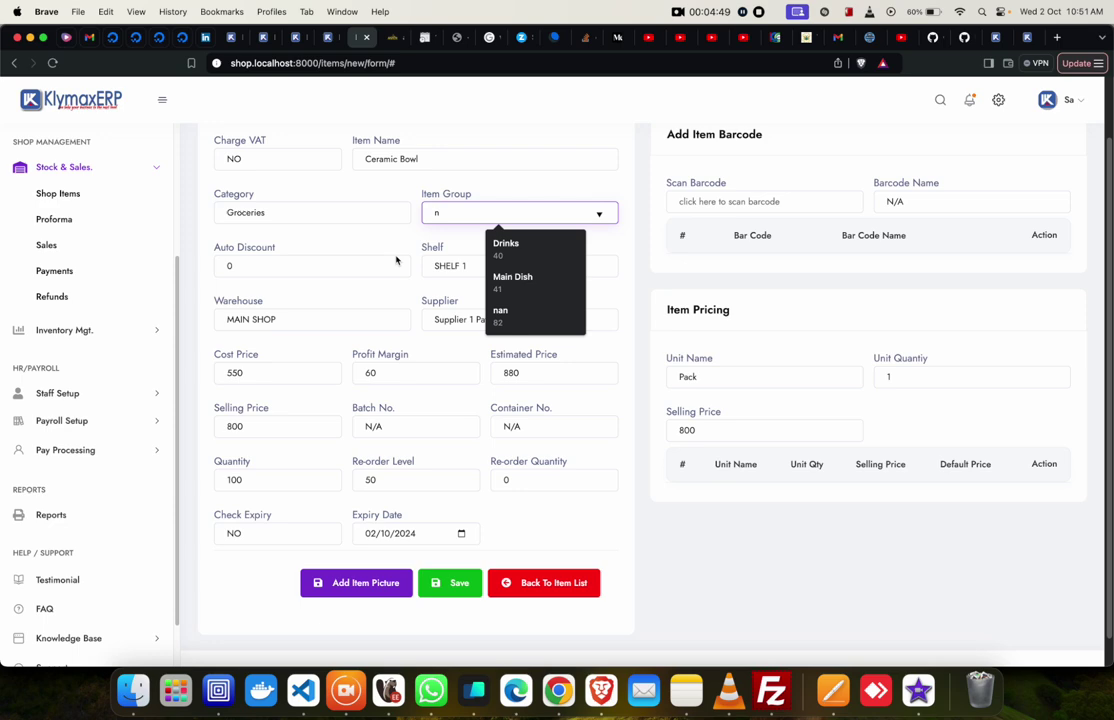
{"action": "left_click", "coordinate": [501, 313]}
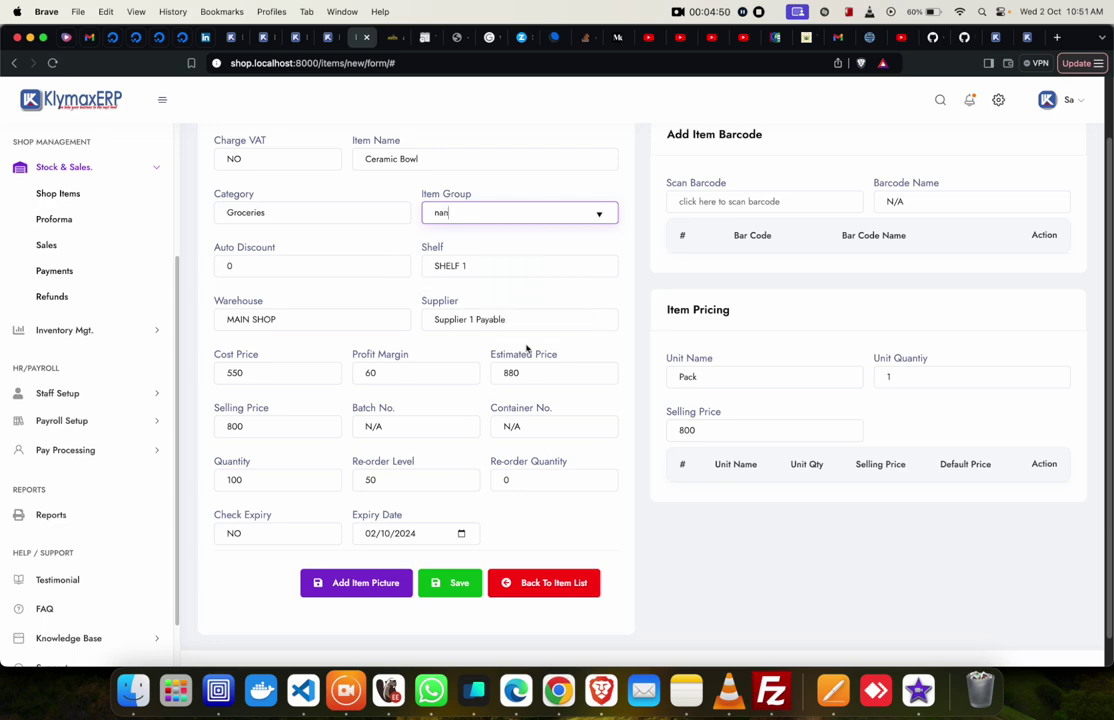
Save the Ceramic Bowl item, dismissing two error messages before the save succeeds.
{"action": "left_click", "coordinate": [455, 584]}
{"action": "left_click", "coordinate": [557, 460]}
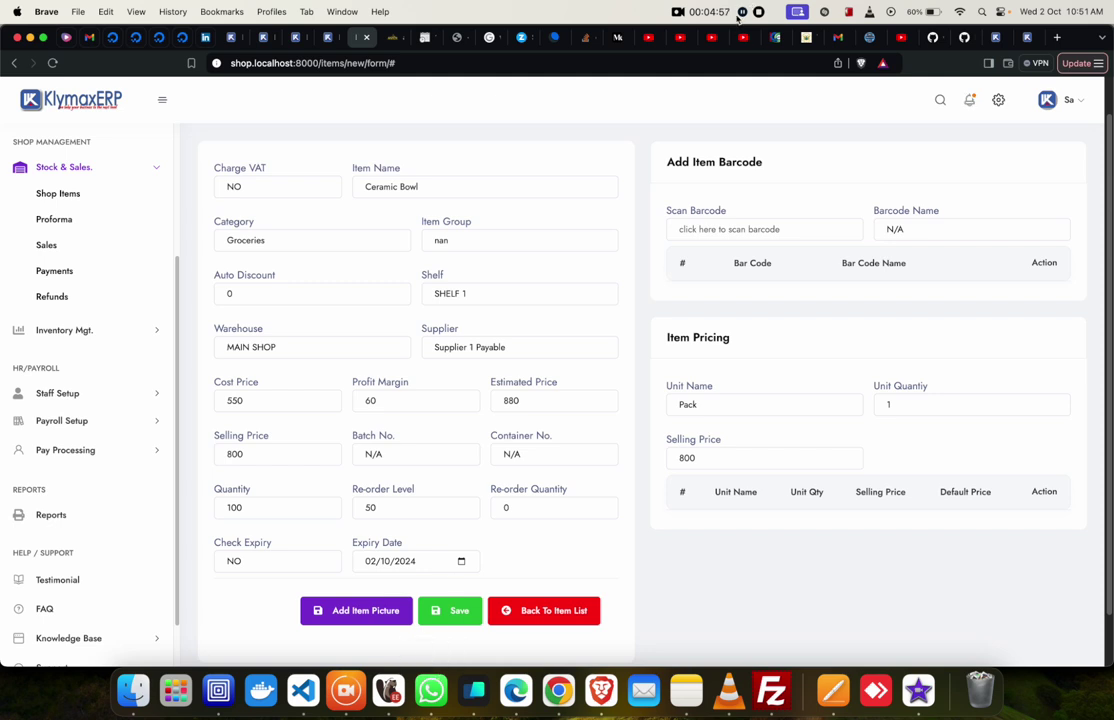
{"action": "scroll", "coordinate": [640, 350], "scroll_direction": "up", "scroll_amount": 1}
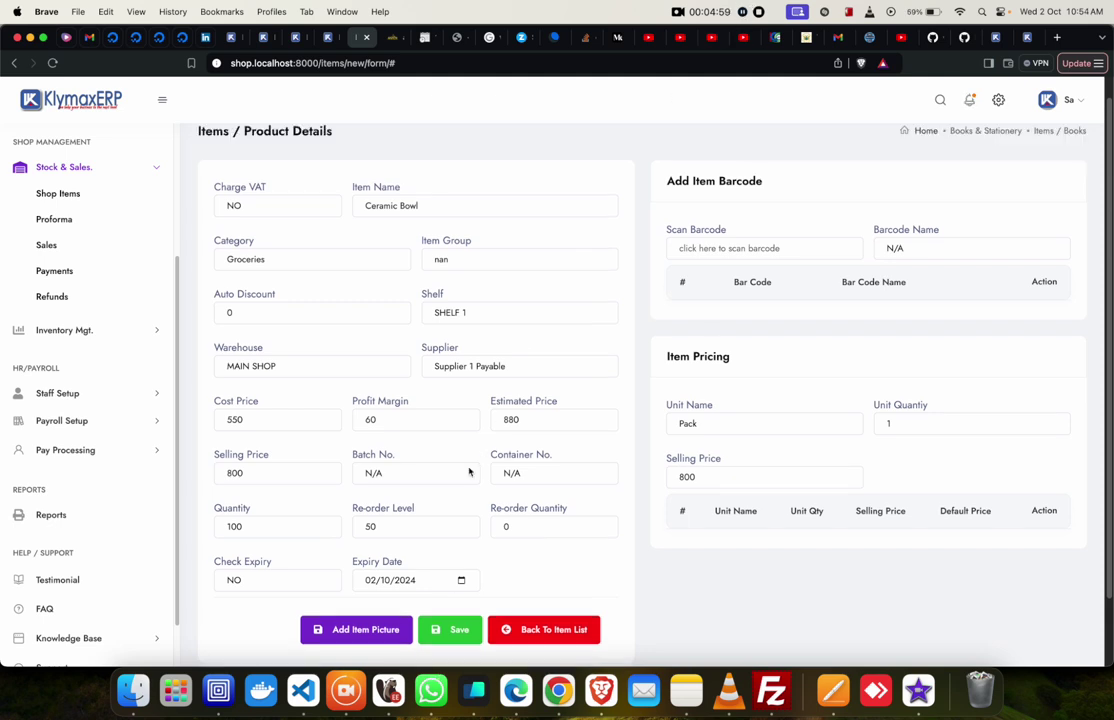
{"action": "left_click", "coordinate": [455, 629]}
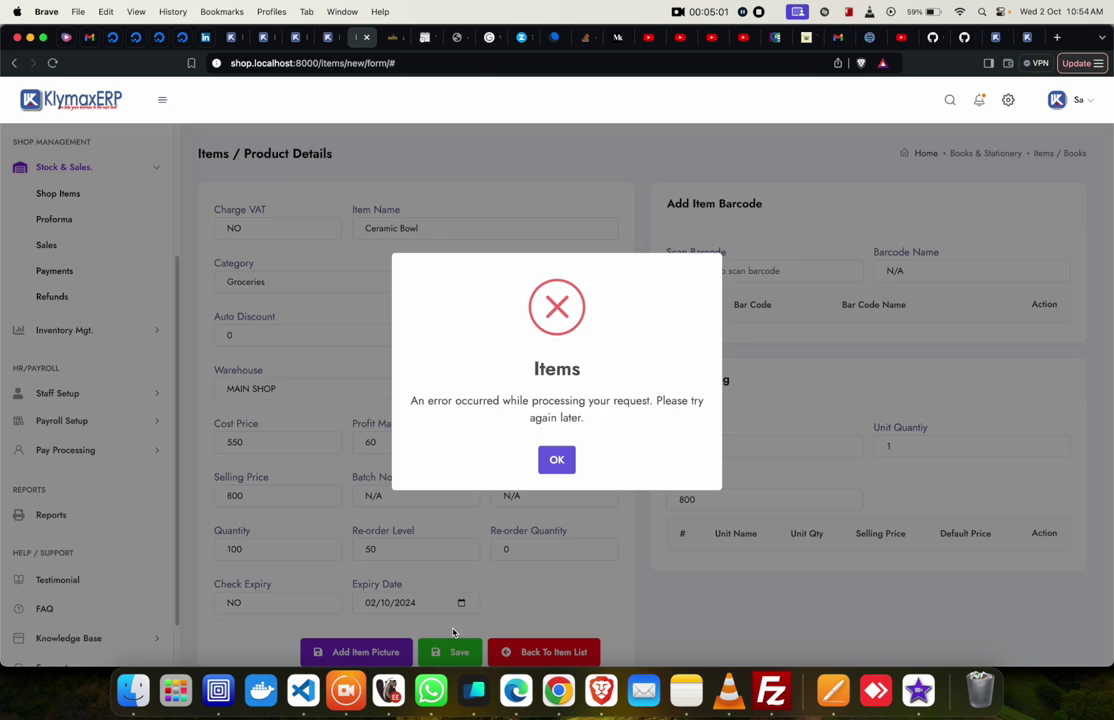
{"action": "left_click", "coordinate": [556, 463]}
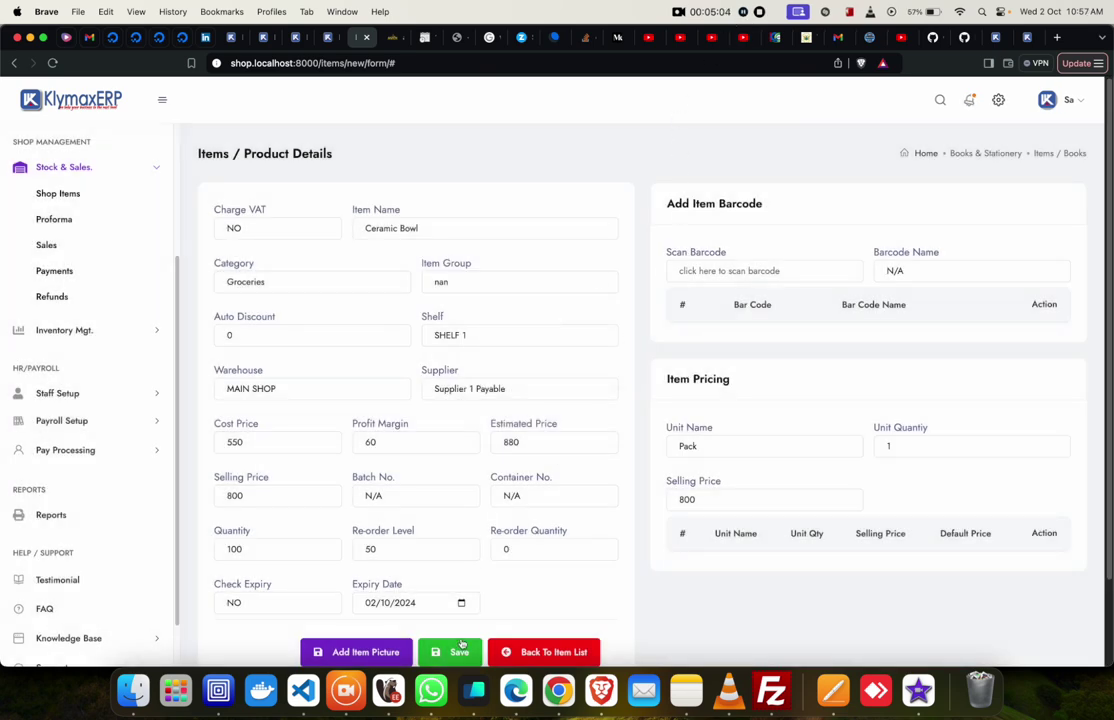
{"action": "left_click", "coordinate": [460, 648]}
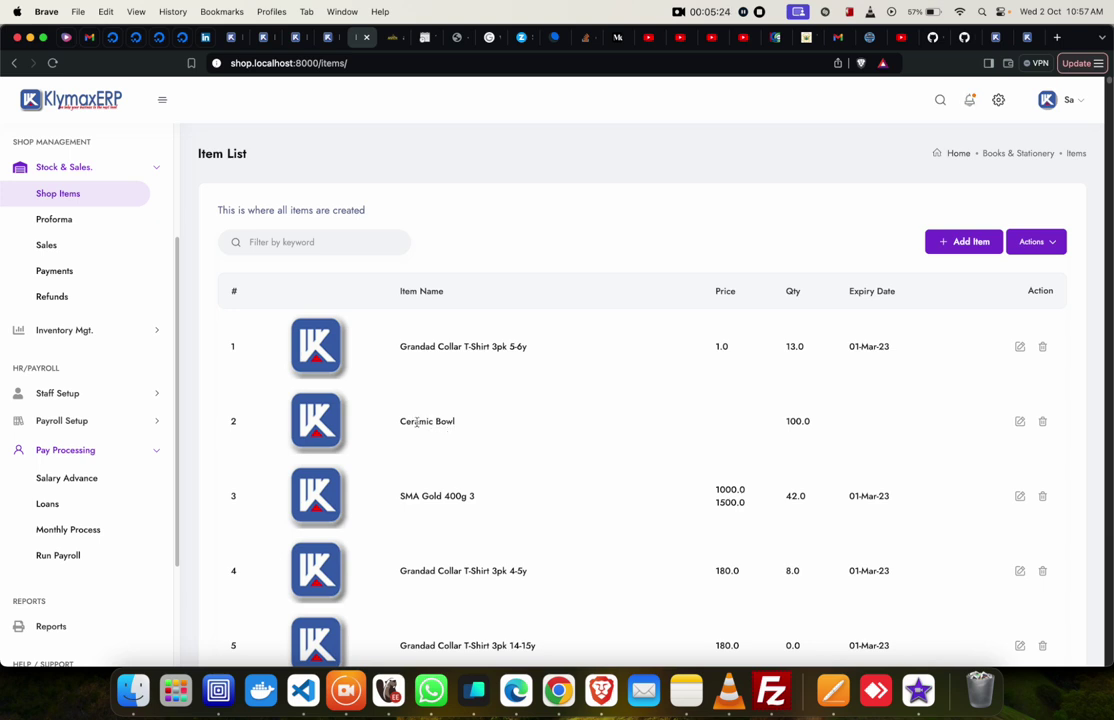
Highlight Ceramic Bowl's name and its 100.0 quantity in the Item List.
{"action": "left_click_drag", "start_coordinate": [397, 424], "coordinate": [479, 423]}
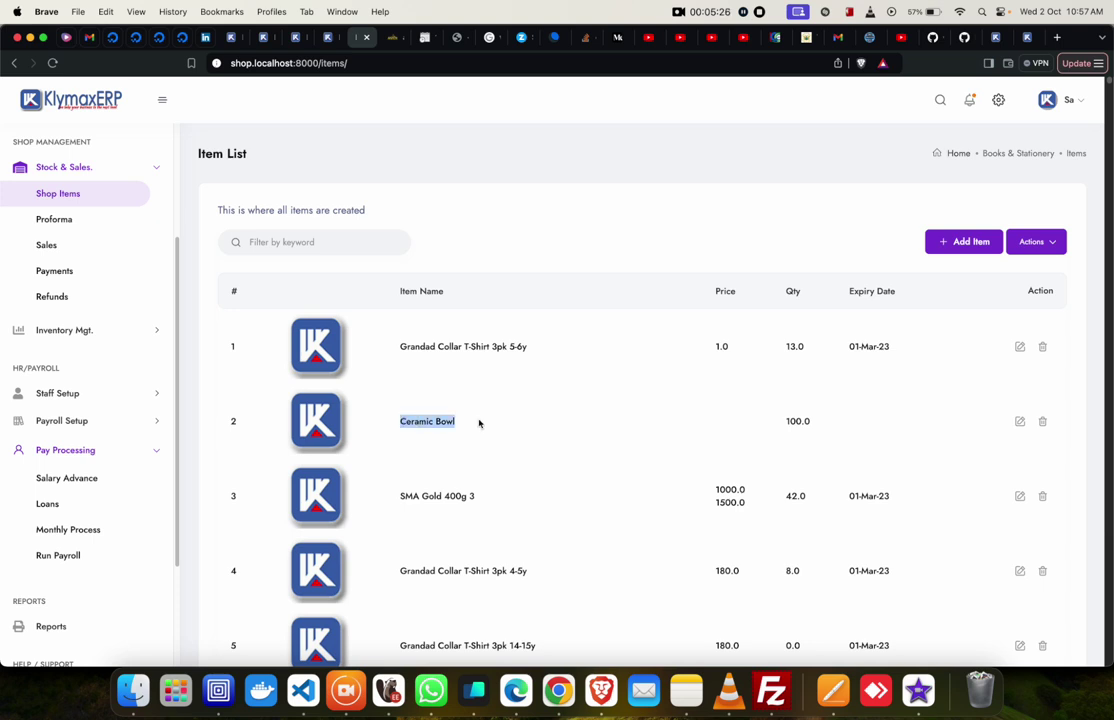
{"action": "left_click", "coordinate": [736, 428]}
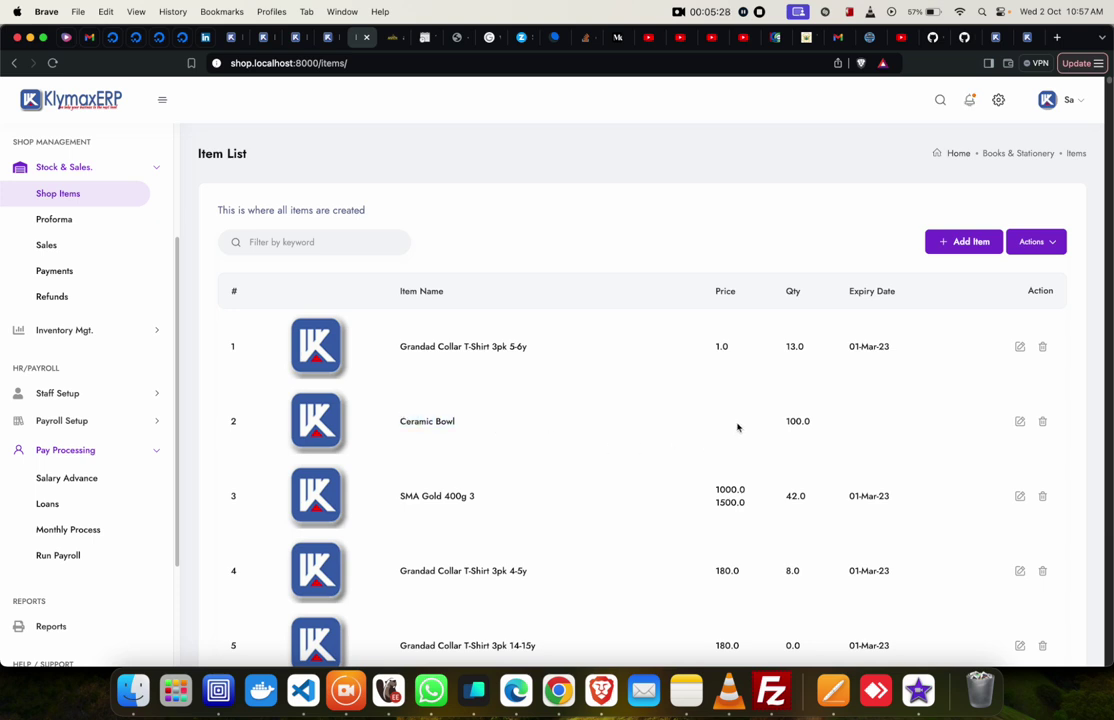
{"action": "left_click_drag", "start_coordinate": [787, 421], "coordinate": [810, 423]}
Edit Ceramic Bowl to add a pricing row with unit Single and selling price 800.
{"action": "left_click", "coordinate": [1020, 423]}
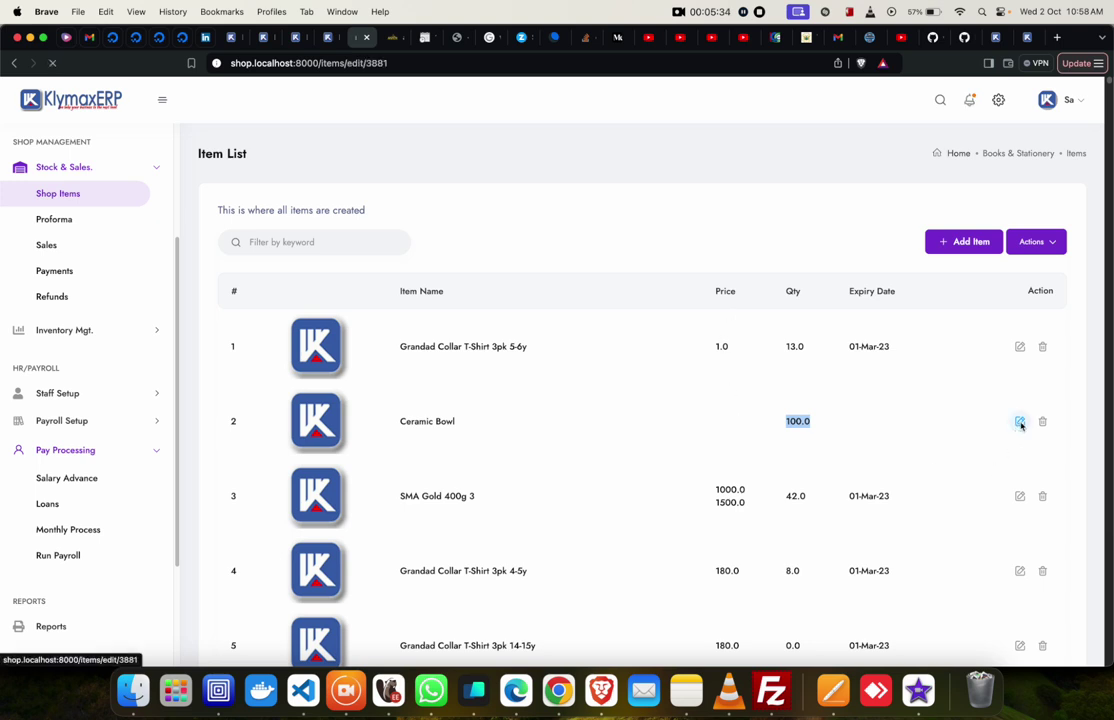
{"action": "scroll", "coordinate": [835, 425], "scroll_direction": "down", "scroll_amount": 2}
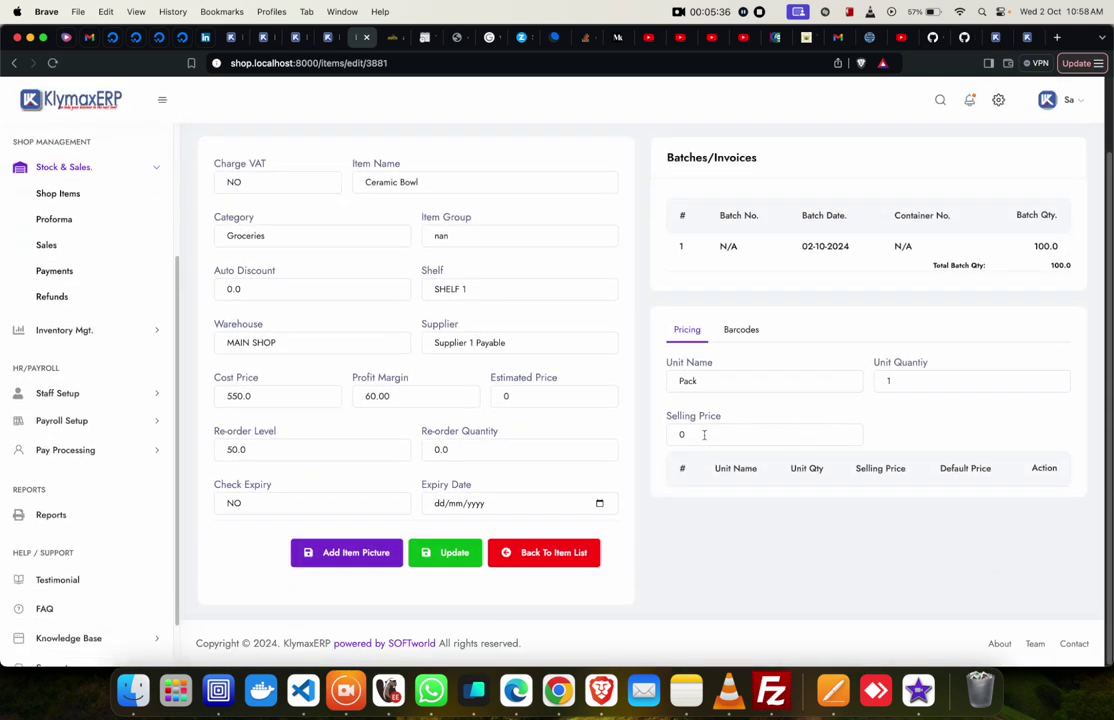
{"action": "left_click_drag", "start_coordinate": [704, 434], "coordinate": [668, 434]}
{"action": "left_click", "coordinate": [703, 387]}
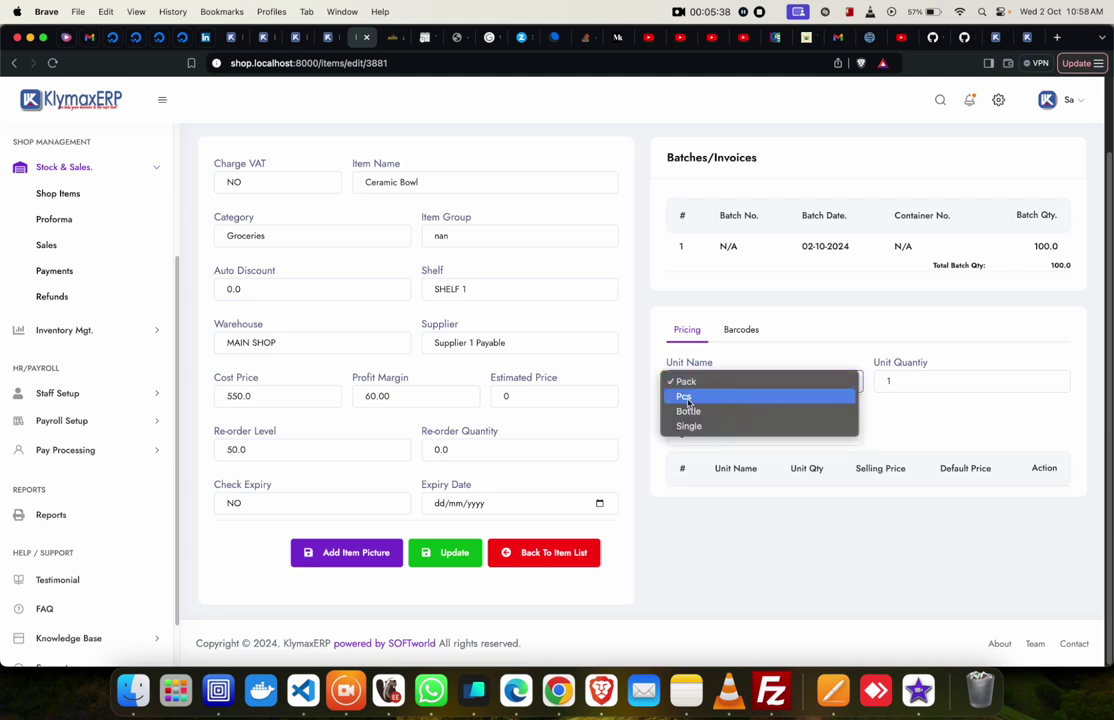
{"action": "left_click", "coordinate": [705, 396]}
{"action": "left_click", "coordinate": [698, 382]}
{"action": "left_click", "coordinate": [688, 411]}
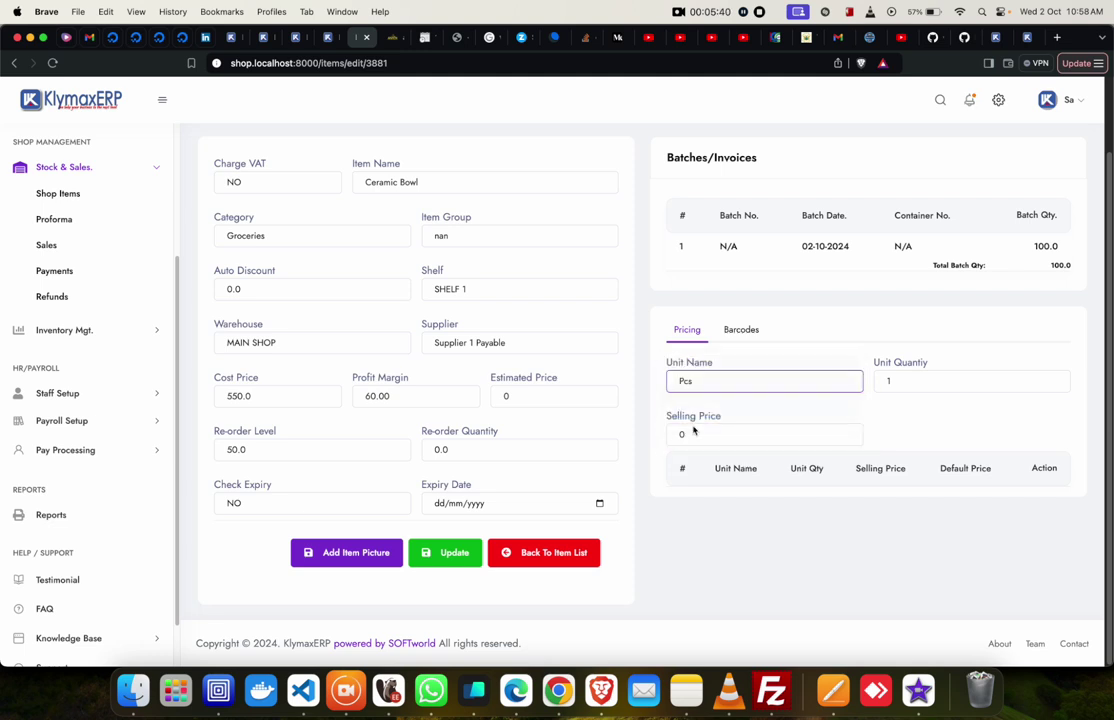
{"action": "left_click_drag", "start_coordinate": [700, 434], "coordinate": [658, 439]}
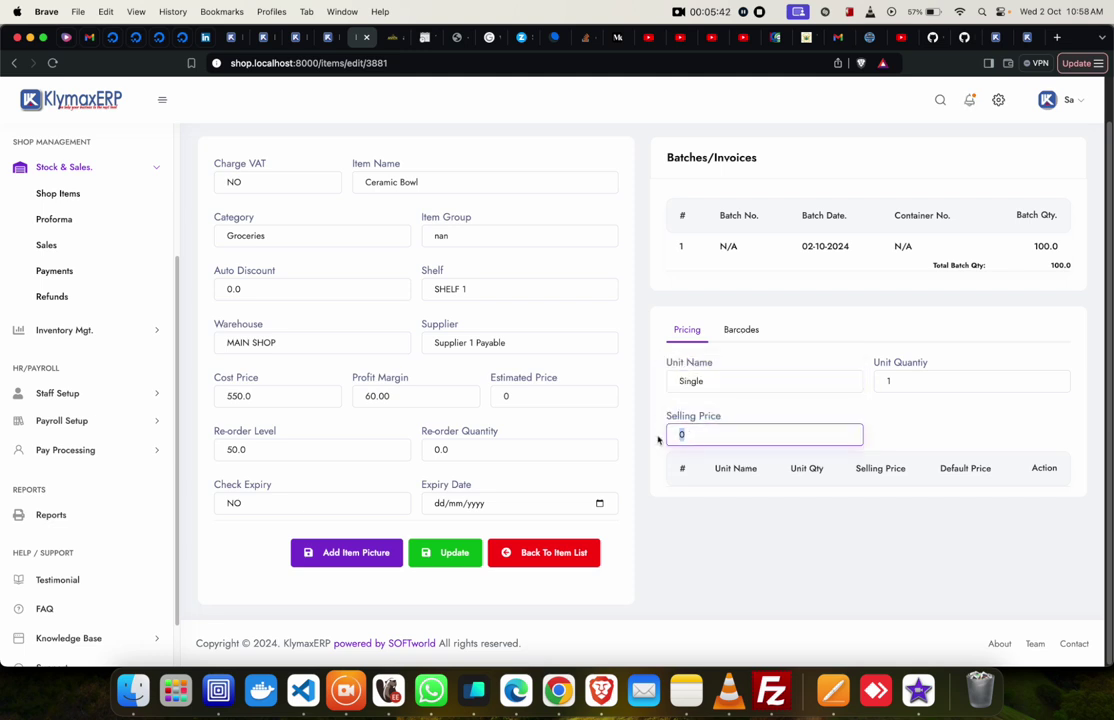
{"action": "type", "text": "800"}
{"action": "key", "text": "Return"}
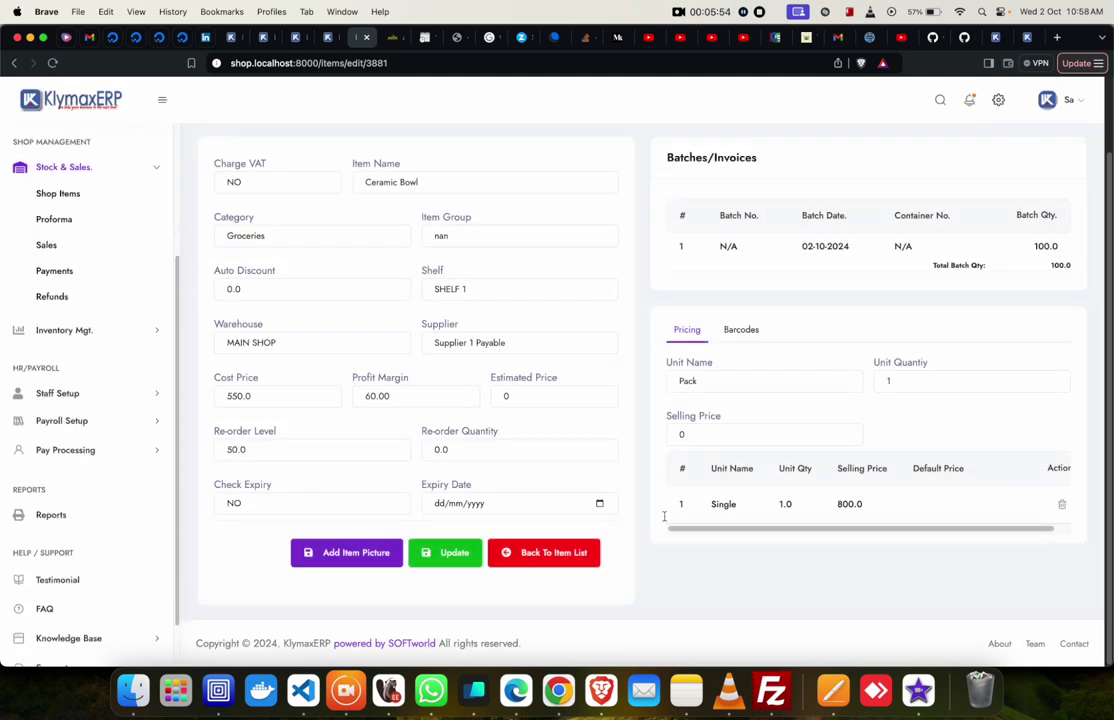
{"action": "scroll", "coordinate": [750, 428], "scroll_direction": "up", "scroll_amount": 2}
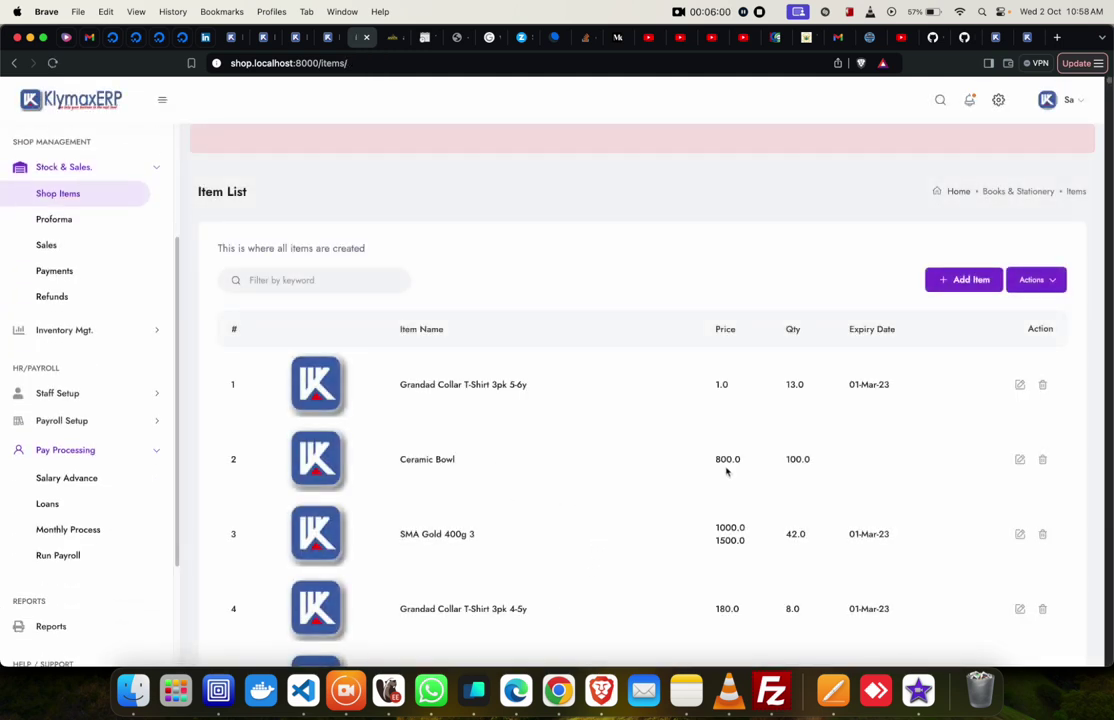
Highlight Ceramic Bowl's 800.0 price and 100.0 quantity in the Item List.
{"action": "left_click_drag", "start_coordinate": [743, 461], "coordinate": [712, 463]}
{"action": "left_click_drag", "start_coordinate": [817, 458], "coordinate": [785, 459]}
{"action": "scroll", "coordinate": [869, 463], "scroll_direction": "down", "scroll_amount": 1}
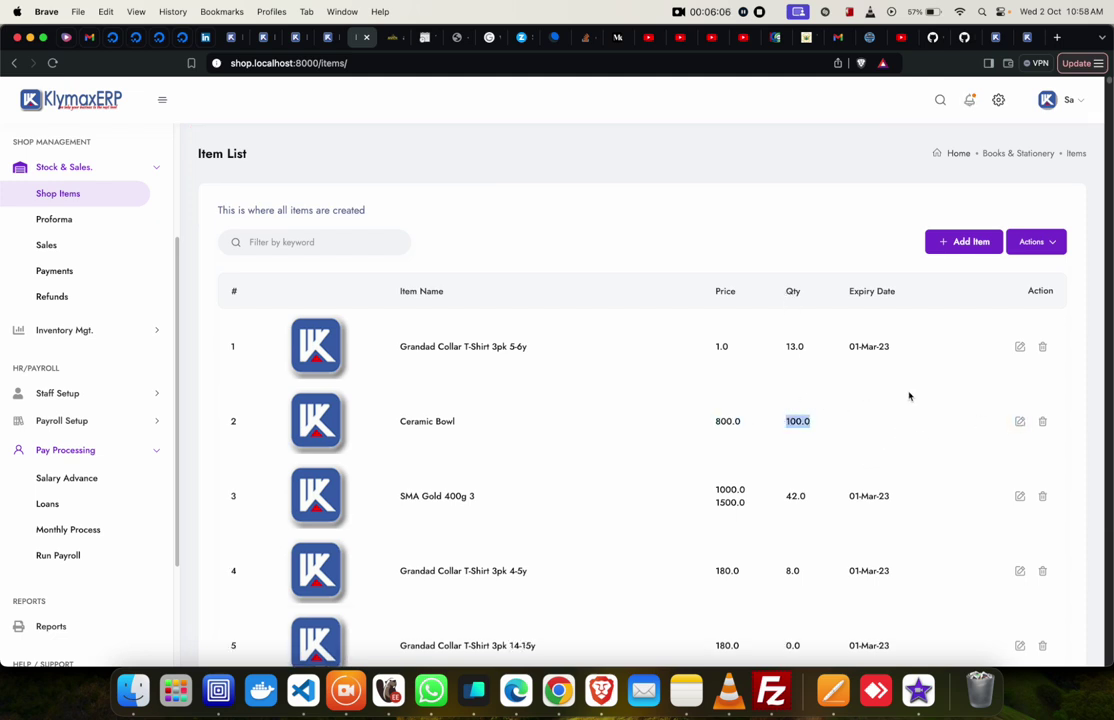